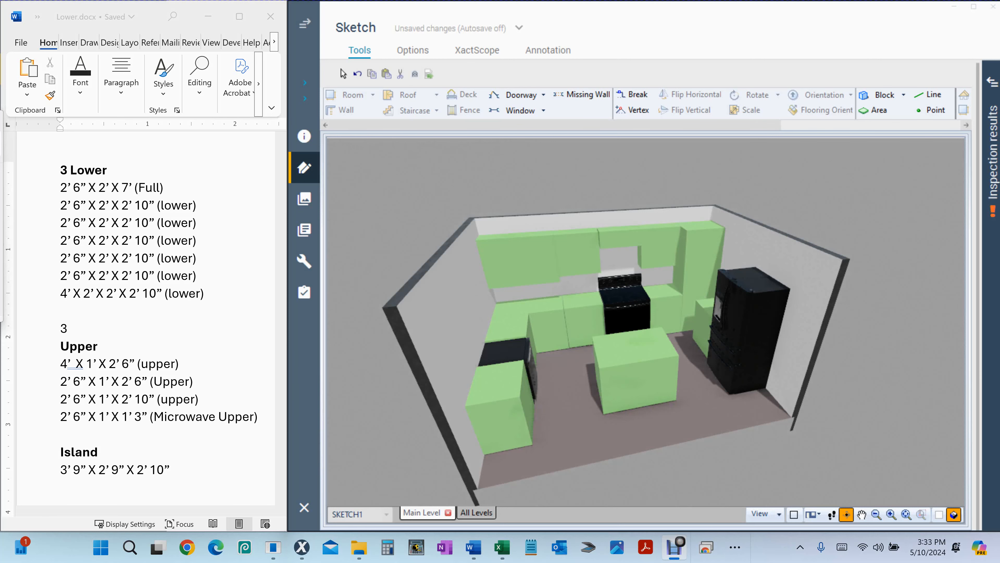
# Inspect the properties of the Cab Base (B1) reference area in the kitchen's 2D floor plan, leaving them unchanged.
pyautogui.click(848, 346)
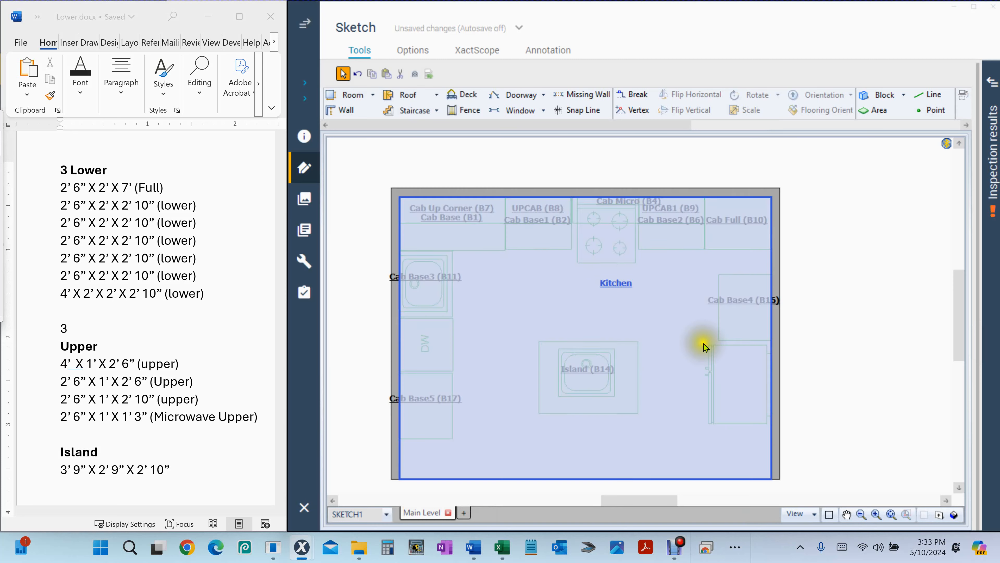
pyautogui.click(479, 244)
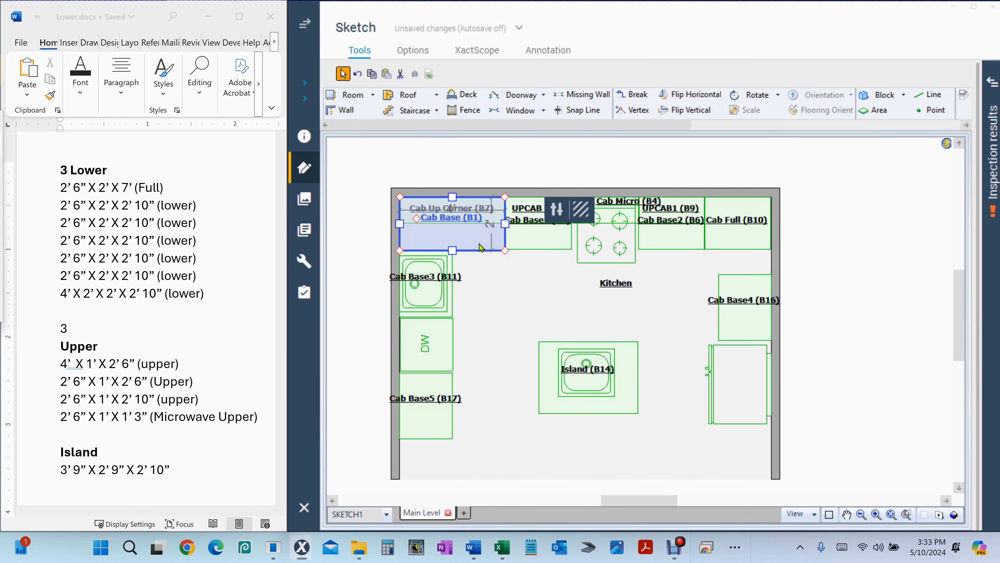
pyautogui.doubleClick(480, 247)
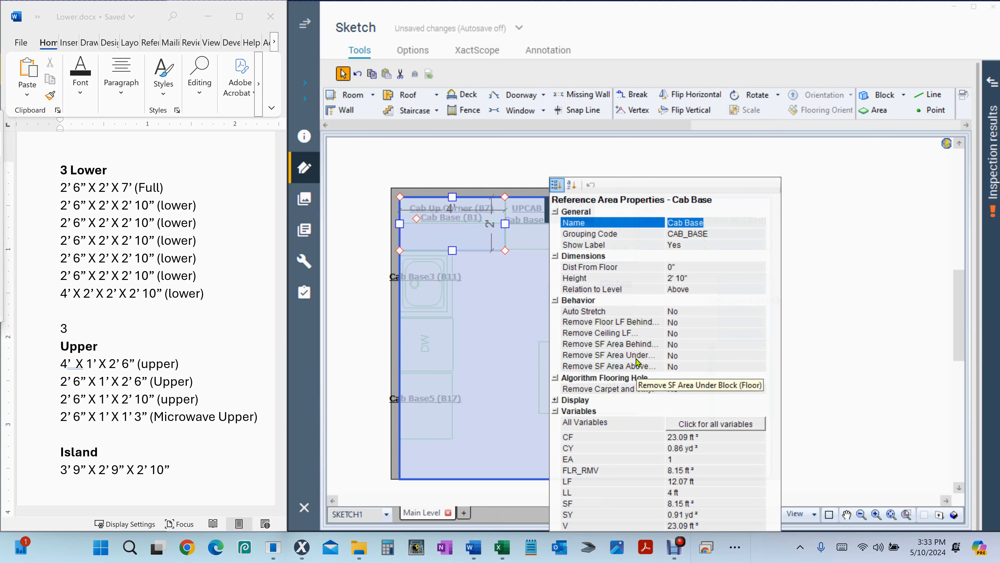
pyautogui.click(812, 308)
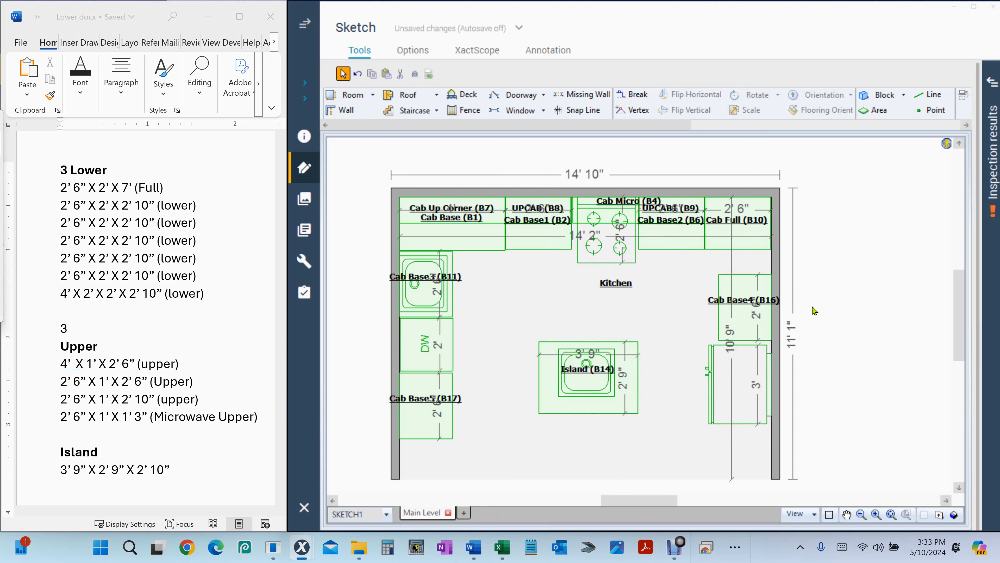
pyautogui.click(815, 306)
pyautogui.click(817, 306)
pyautogui.click(856, 273)
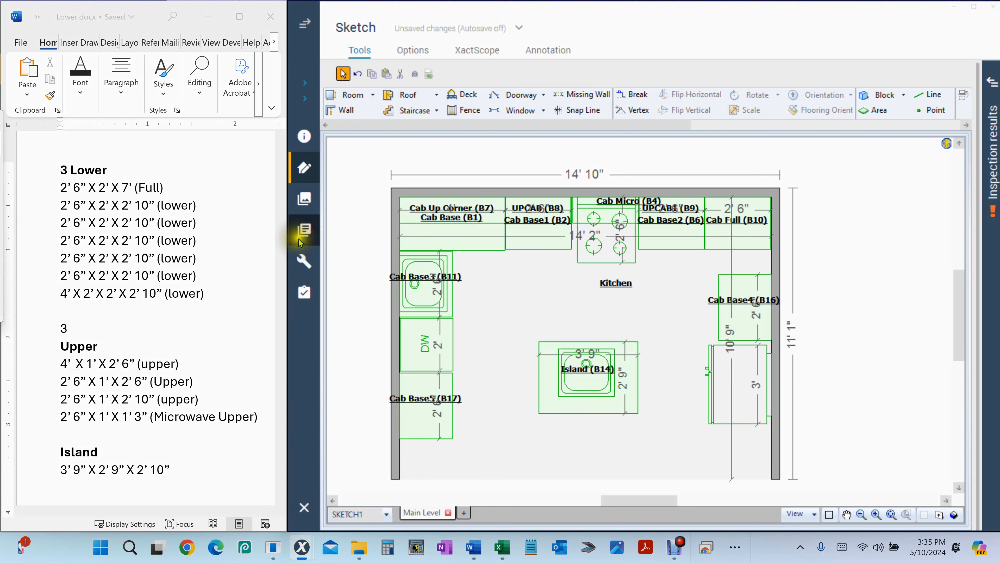
# Compare the Word cabinet list under 3 Lower with the kitchen's 3D view, checking dimensions of the full-height, island, lower and upper cabinets.
pyautogui.click(57, 177)
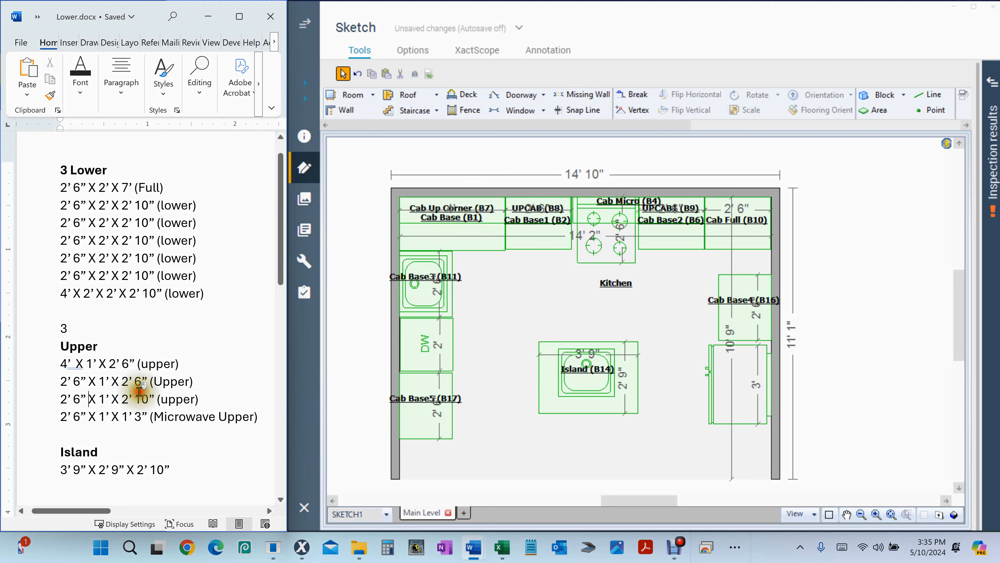
pyautogui.moveTo(64, 176)
pyautogui.mouseDown()
pyautogui.moveTo(206, 471)
pyautogui.moveTo(231, 228)
pyautogui.moveTo(223, 154)
pyautogui.mouseUp()
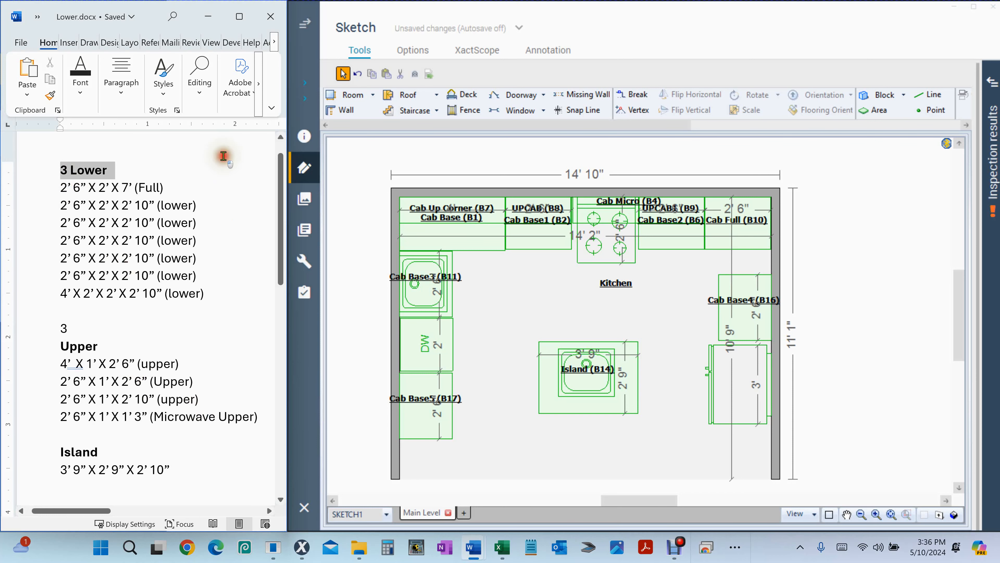
pyautogui.click(667, 363)
pyautogui.click(673, 342)
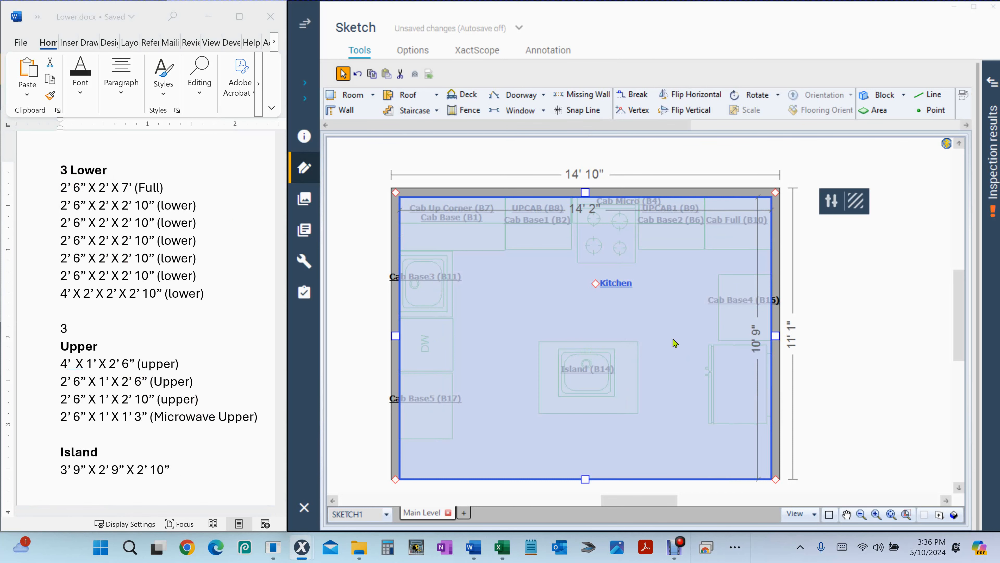
pyautogui.press('F9')
pyautogui.moveTo(660, 355)
pyautogui.mouseDown()
pyautogui.moveTo(679, 269)
pyautogui.moveTo(675, 205)
pyautogui.mouseUp()
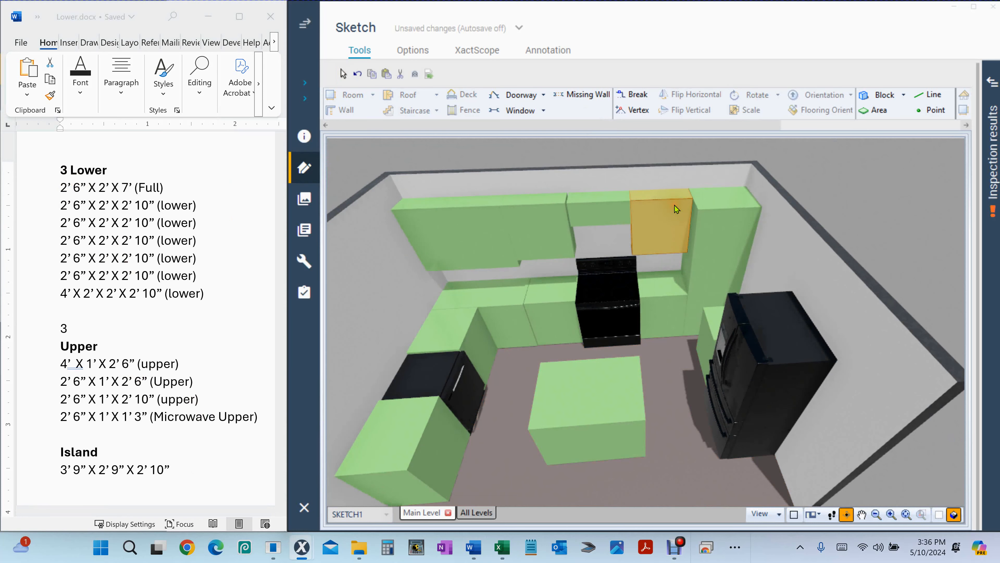
pyautogui.click(731, 256)
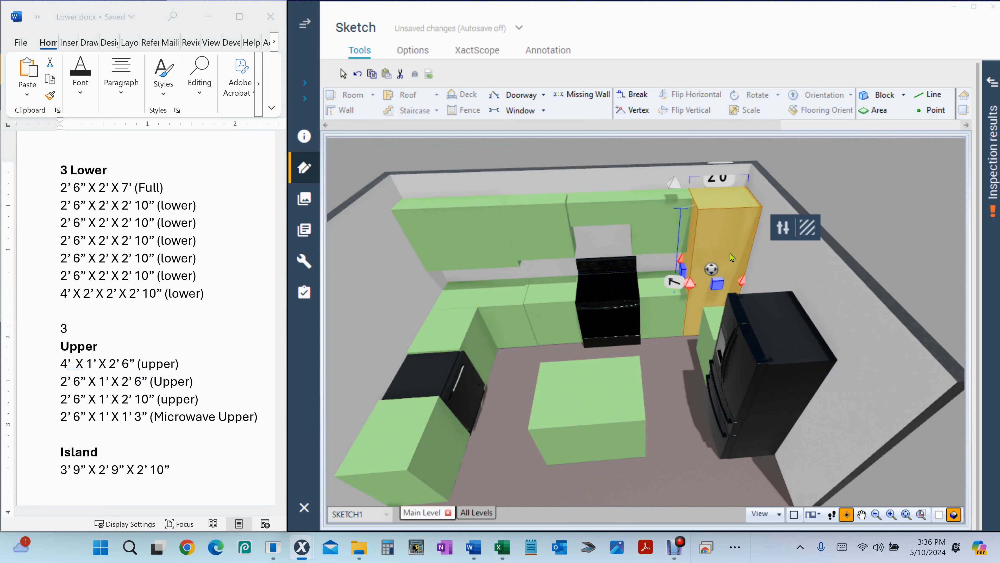
pyautogui.click(573, 412)
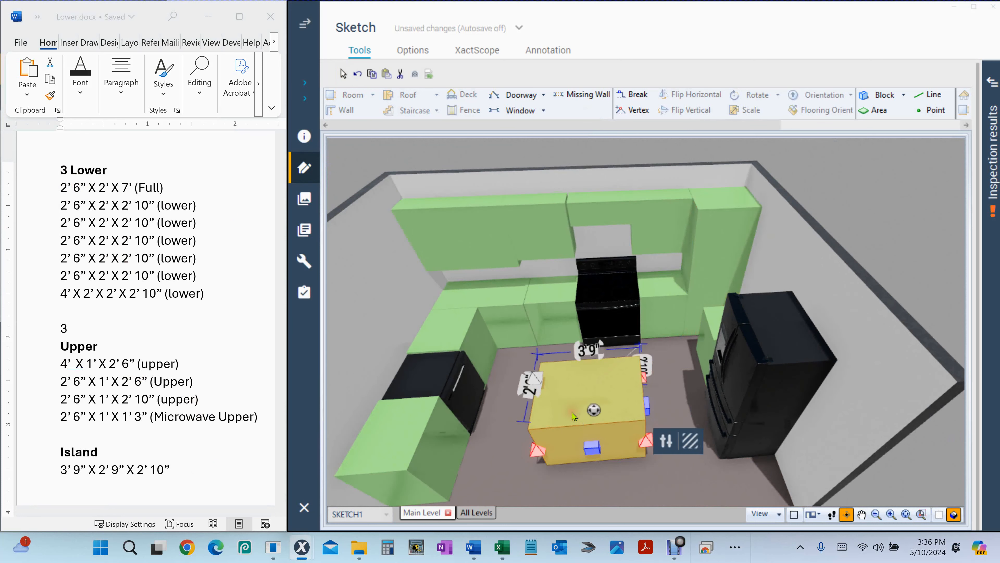
pyautogui.click(460, 332)
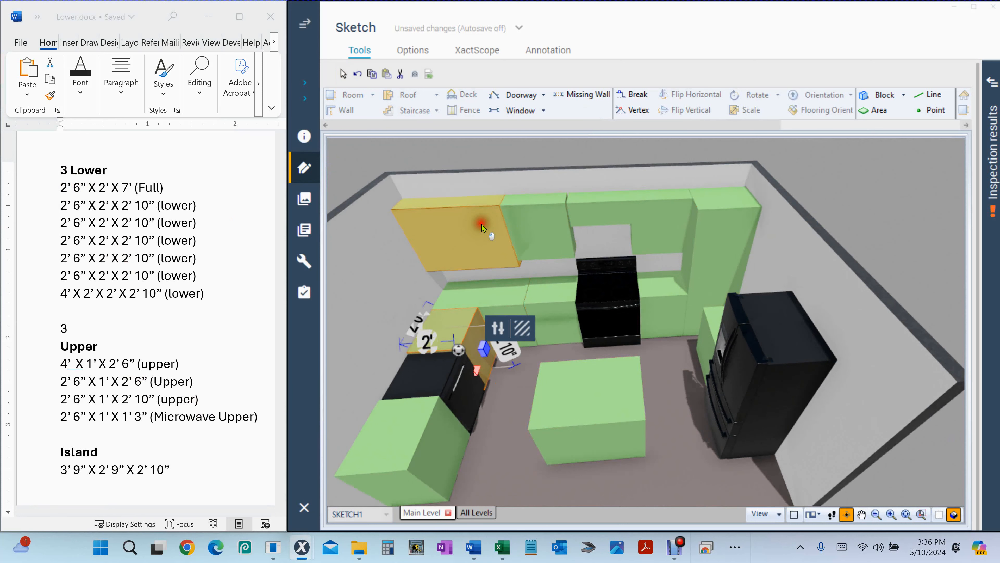
pyautogui.click(482, 227)
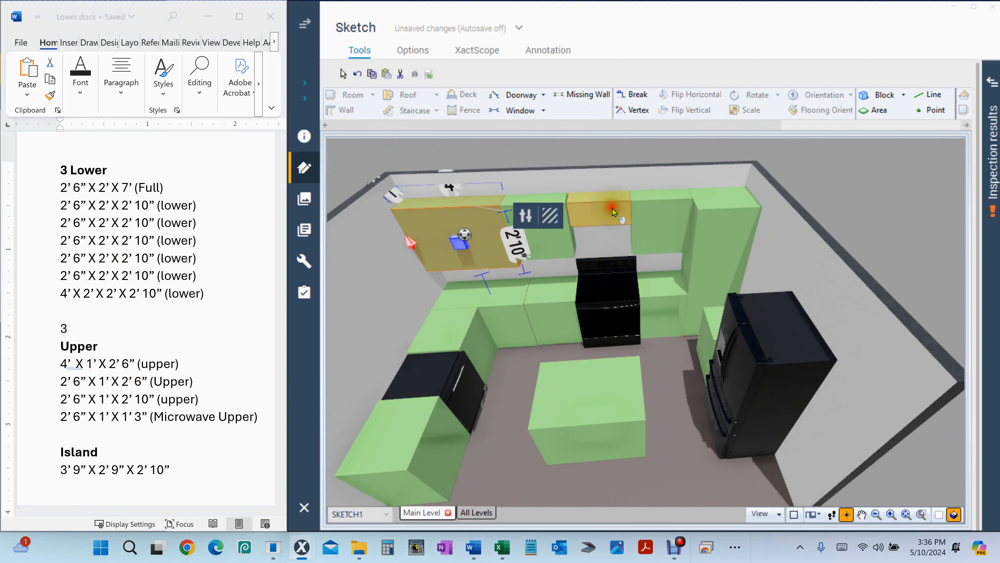
pyautogui.moveTo(612, 208); pyautogui.dragTo(542, 236)
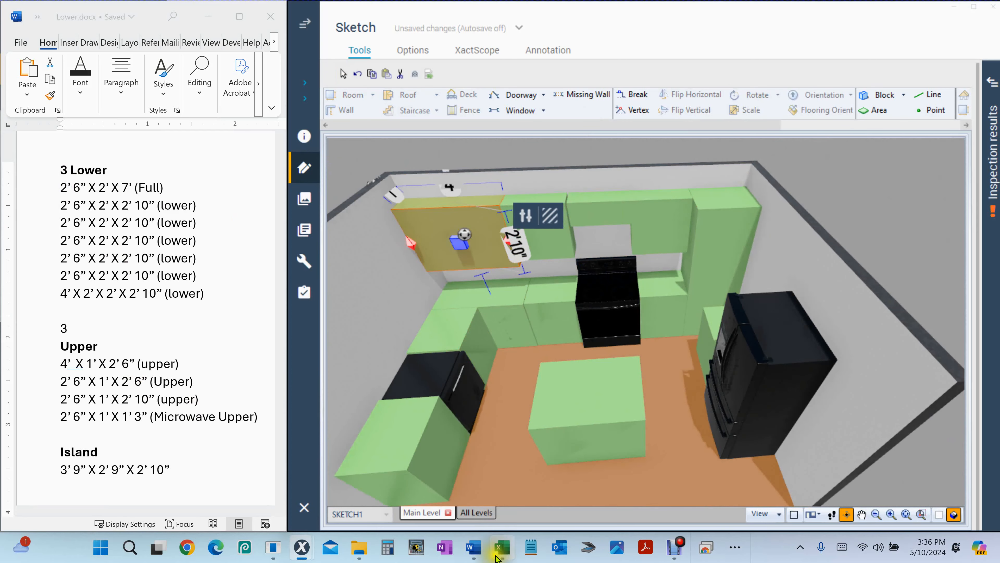
# Switch to the cabinet formula workbook in Excel and try to edit the lower-cabinet flooring formula in cell A4.
pyautogui.click(503, 549)
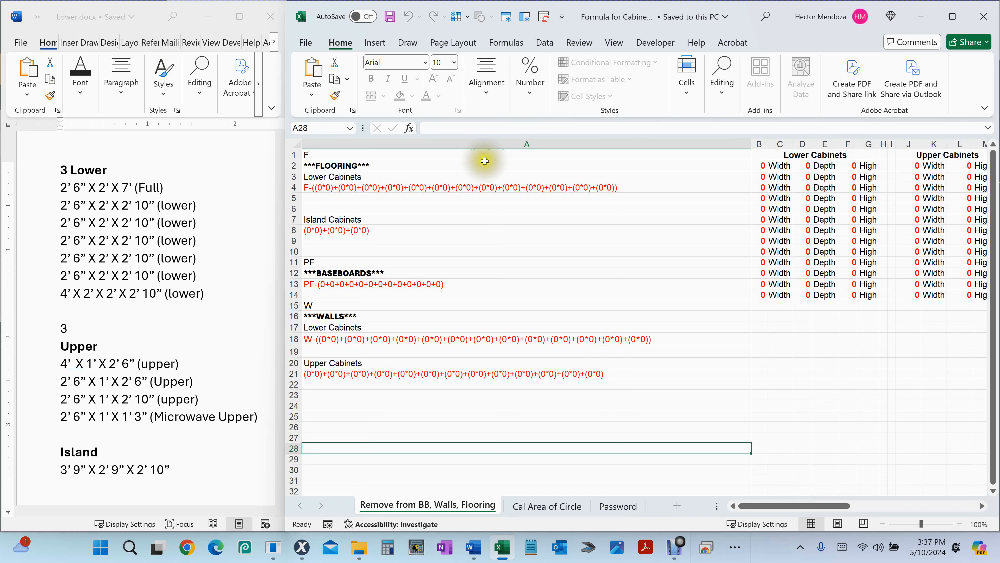
pyautogui.click(452, 187)
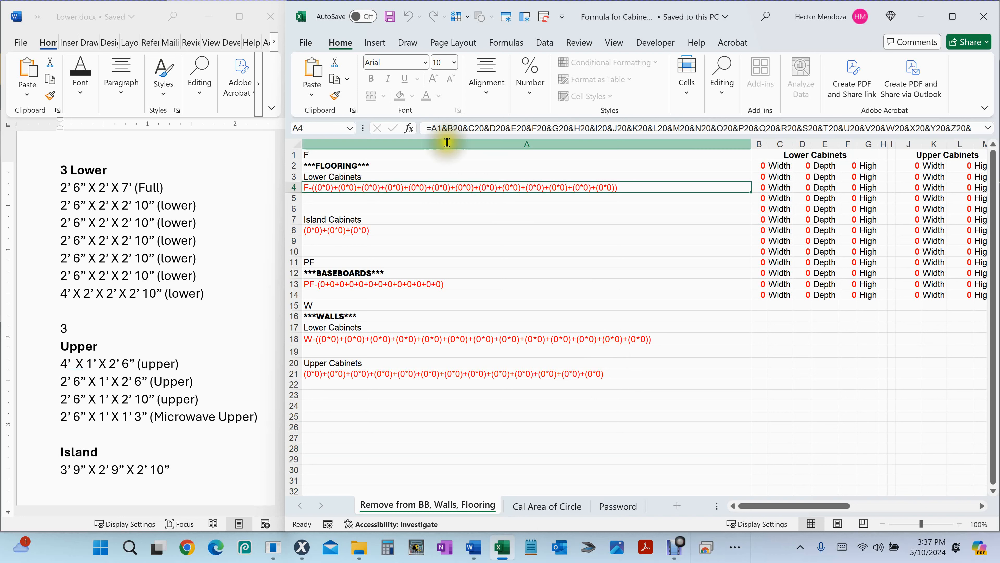
pyautogui.click(472, 128)
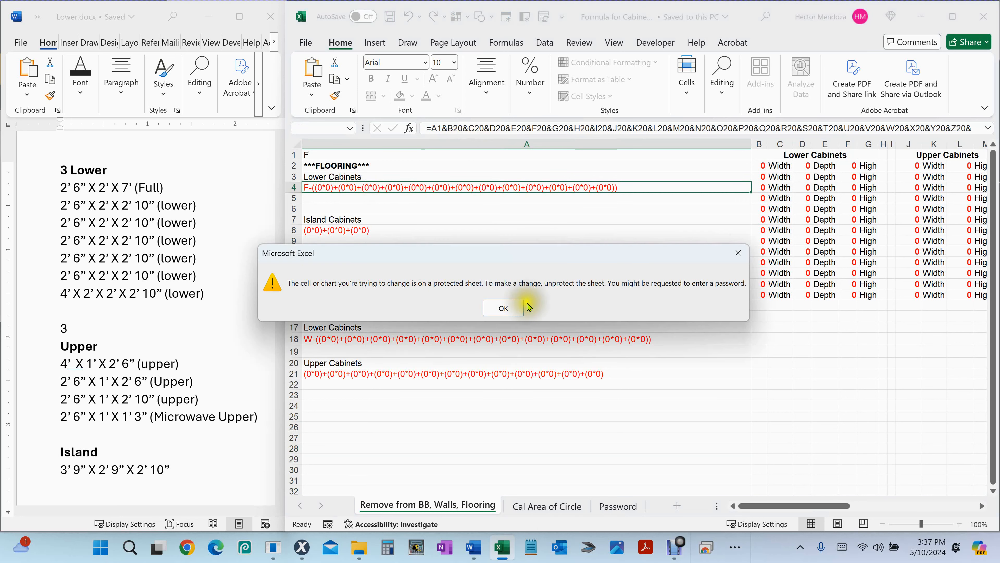
pyautogui.click(519, 305)
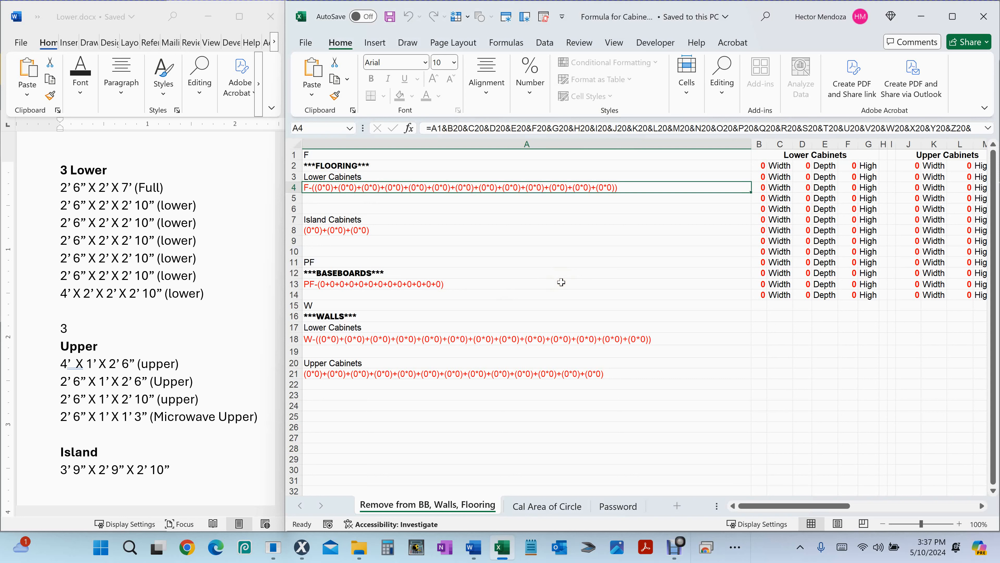
# Examine the Lower Cabinets entry cells for width, depth and height and the cabinet sections beside them.
pyautogui.click(756, 164)
pyautogui.click(845, 170)
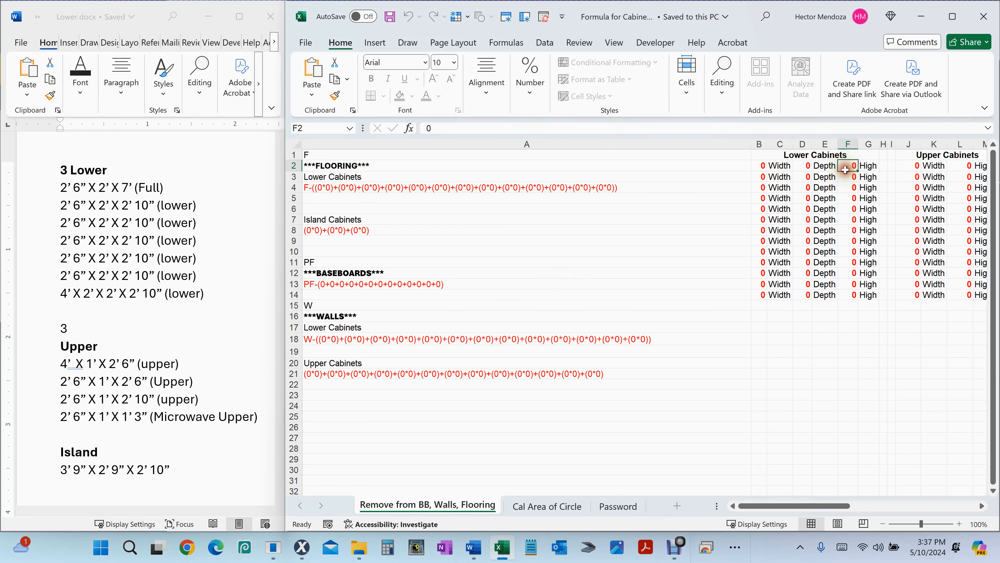
pyautogui.moveTo(782, 506); pyautogui.dragTo(804, 505)
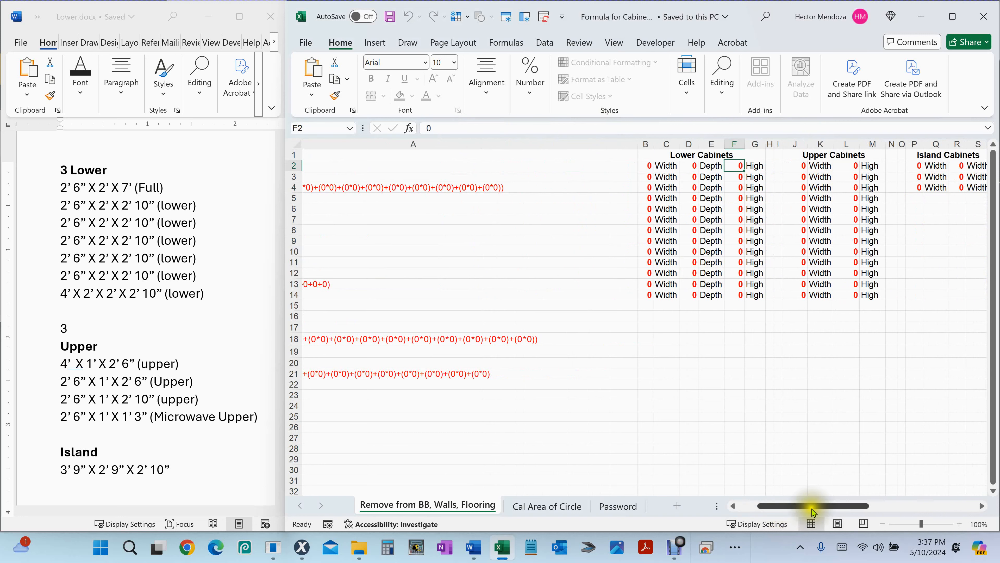
pyautogui.moveTo(801, 506); pyautogui.dragTo(752, 520)
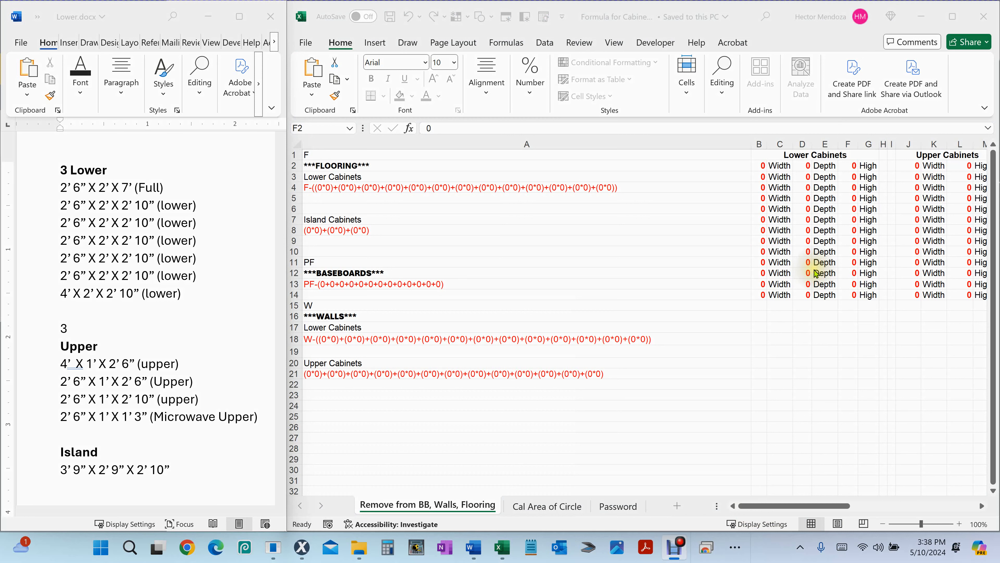
# Compare the lower cabinet sizes listed in the Word document with the Lower Cabinets columns of the worksheet.
pyautogui.click(114, 181)
pyautogui.moveTo(114, 179); pyautogui.dragTo(118, 281)
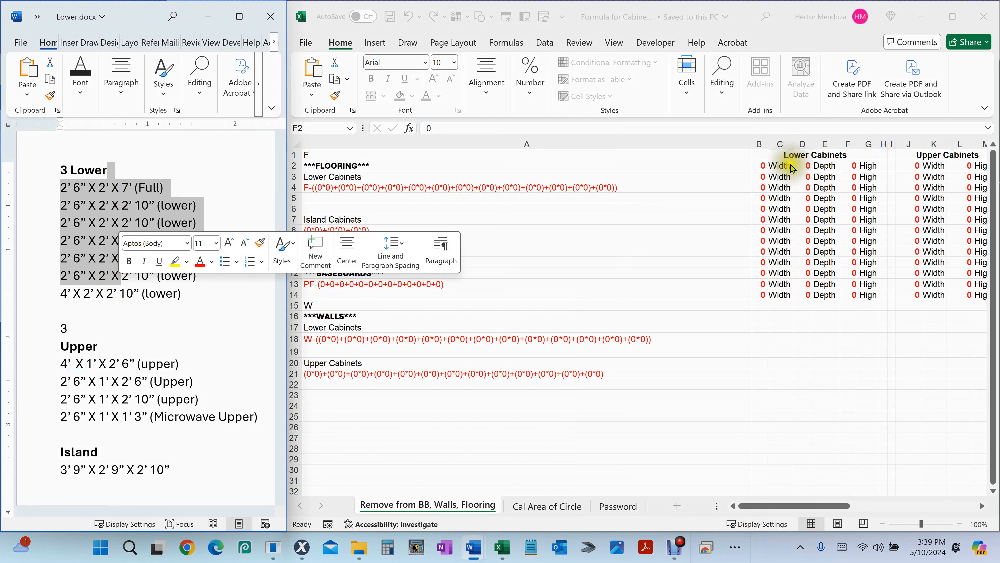
pyautogui.click(766, 170)
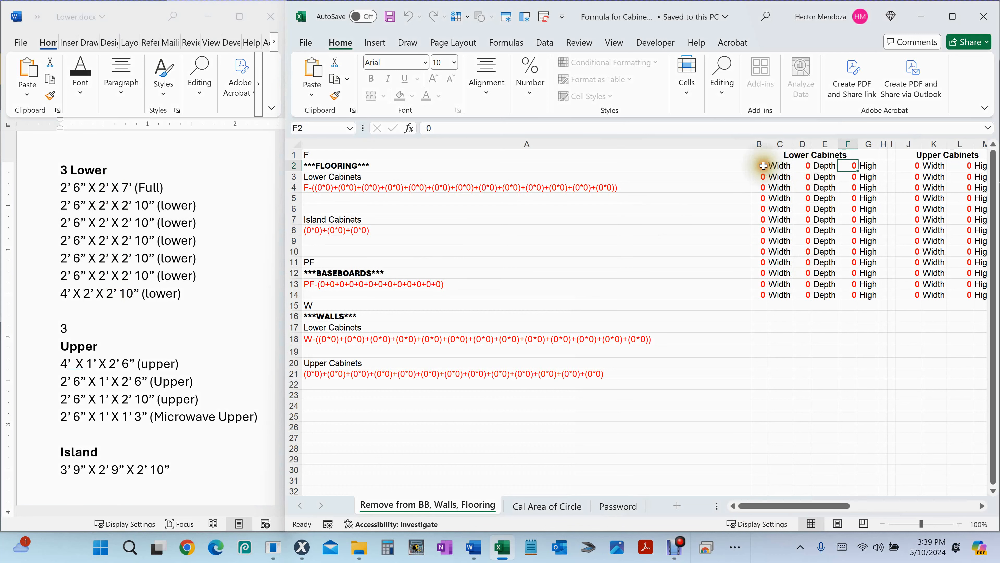
# Examine the Upper Cabinets and Island Cabinets entry columns and the flooring, baseboard and wall formulas.
pyautogui.moveTo(801, 506); pyautogui.dragTo(851, 509)
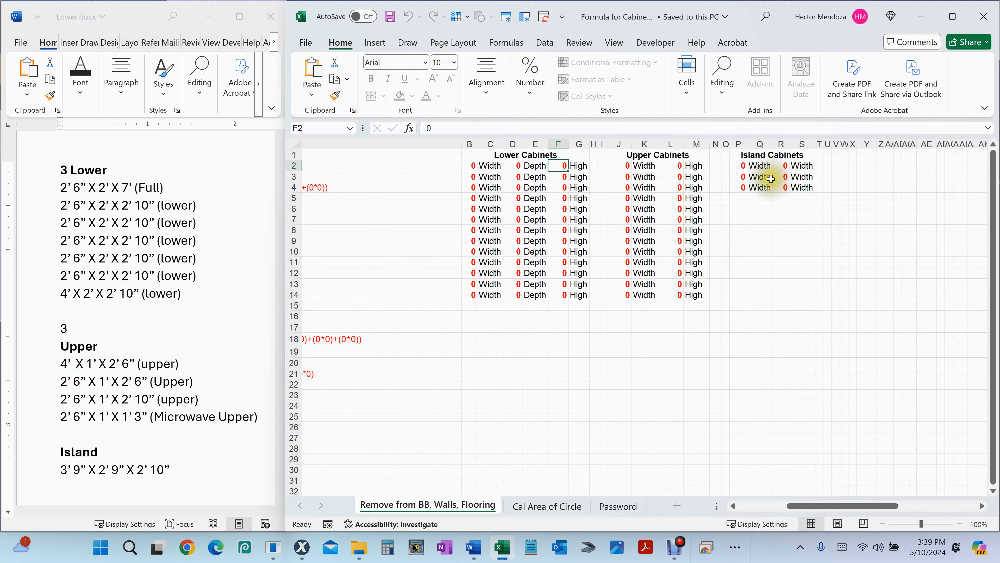
pyautogui.moveTo(825, 508); pyautogui.dragTo(795, 511)
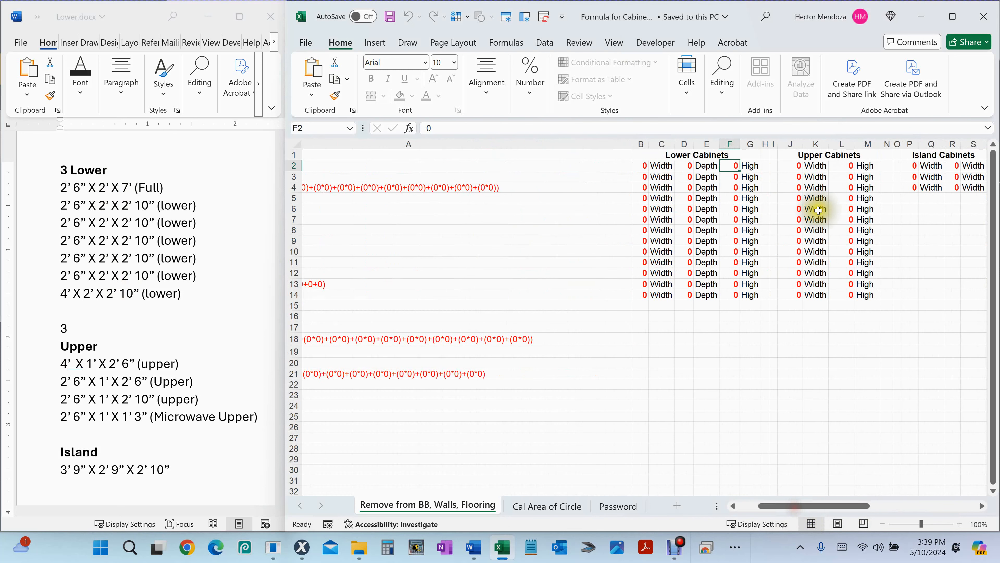
pyautogui.moveTo(793, 508); pyautogui.dragTo(774, 509)
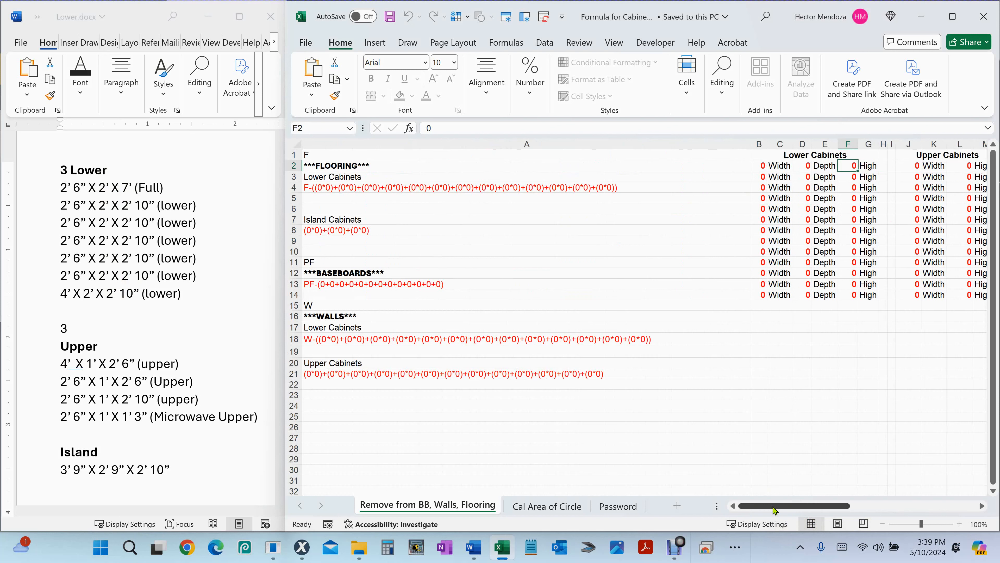
pyautogui.moveTo(775, 509); pyautogui.dragTo(801, 506)
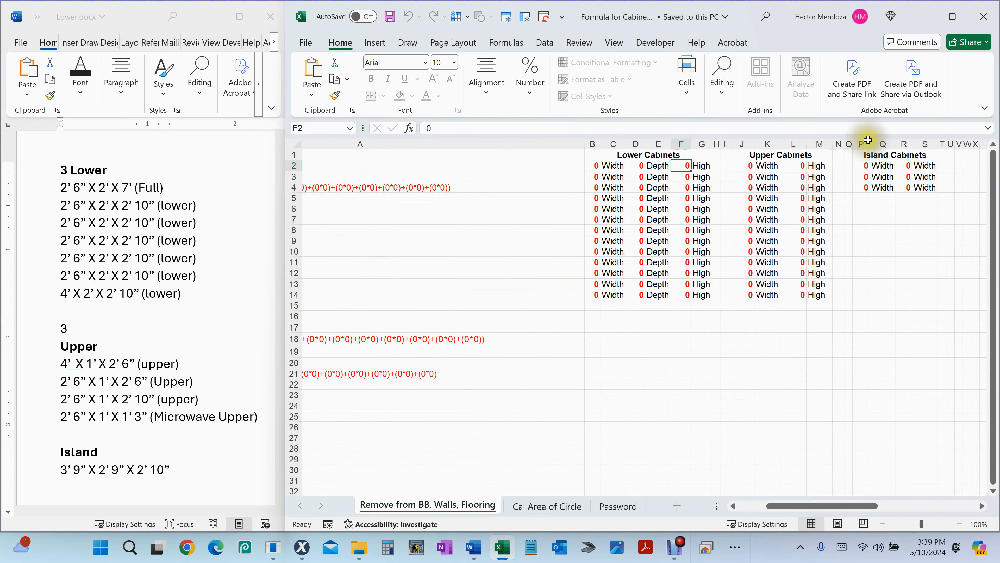
pyautogui.click(895, 181)
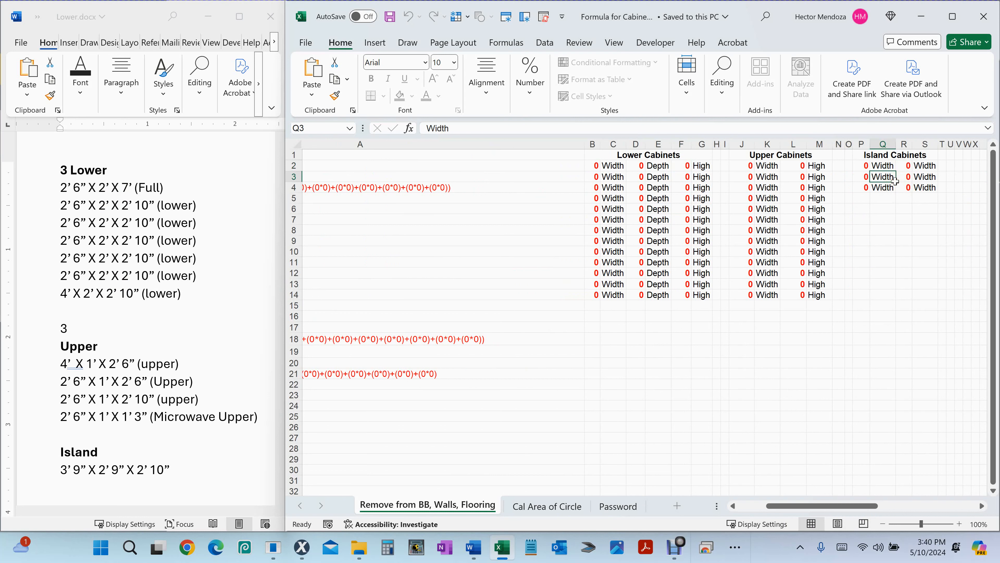
pyautogui.click(807, 504)
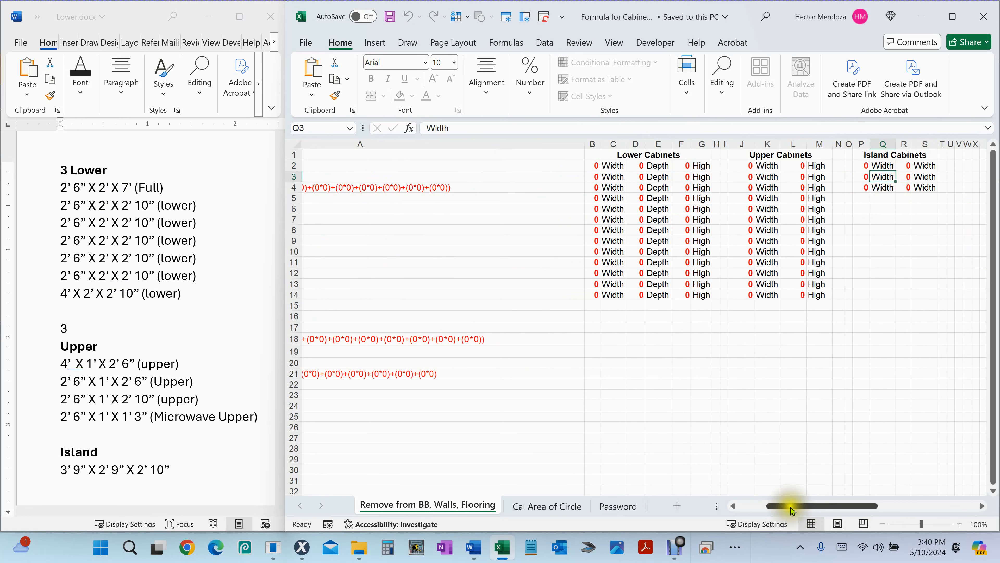
pyautogui.moveTo(793, 505); pyautogui.dragTo(757, 507)
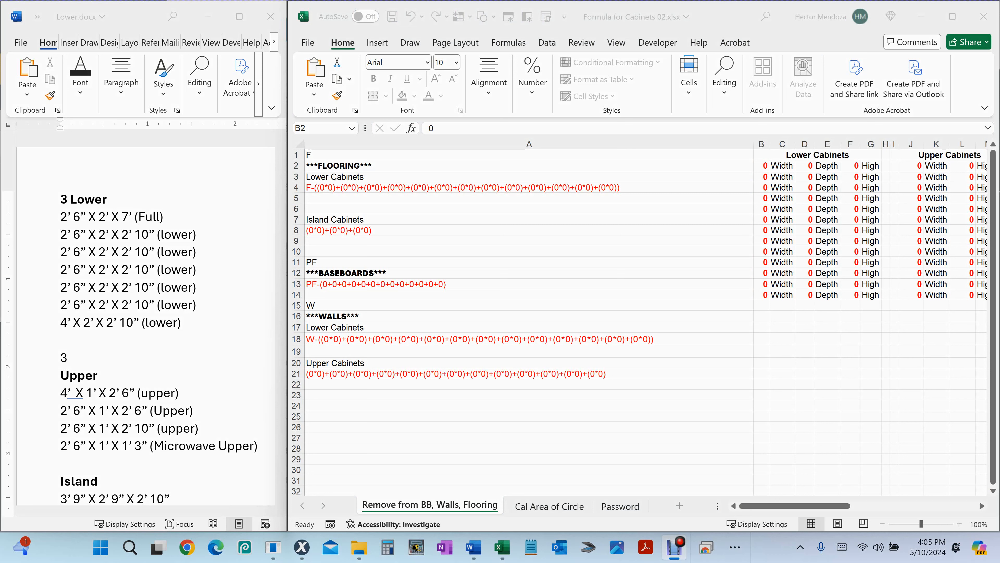
# Enter 2,6 as the lower cabinet width in B2 and B3, and fill it down through B8.
pyautogui.click(771, 165)
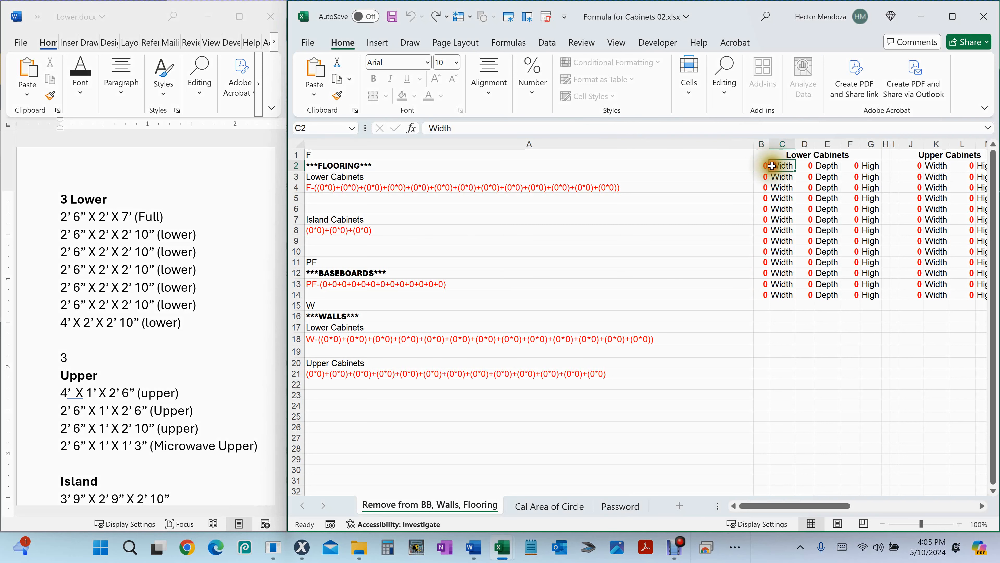
pyautogui.click(764, 166)
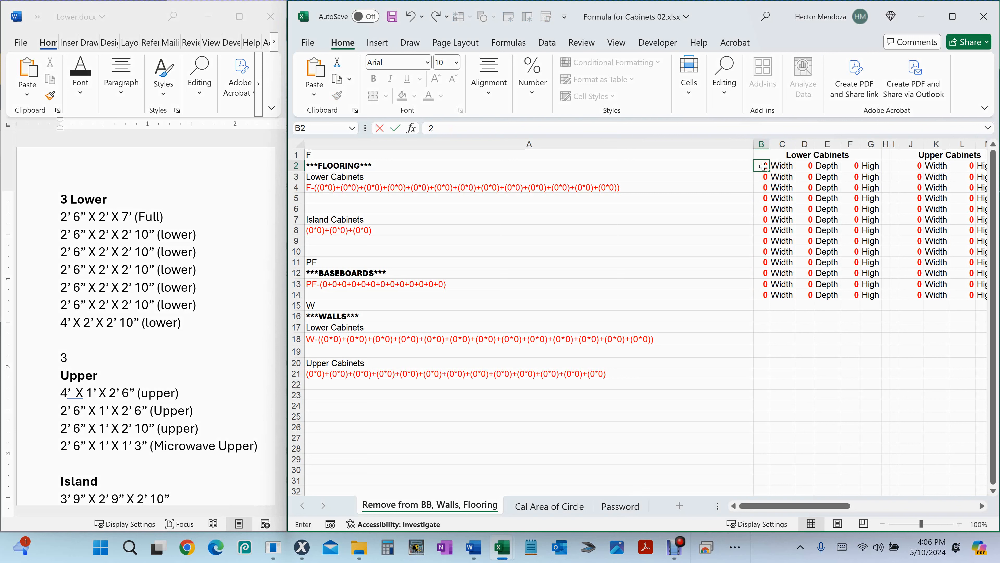
pyautogui.write('2,6')
pyautogui.hotkey('ctrl', 'Return')
pyautogui.press('Down')
pyautogui.write('2,6')
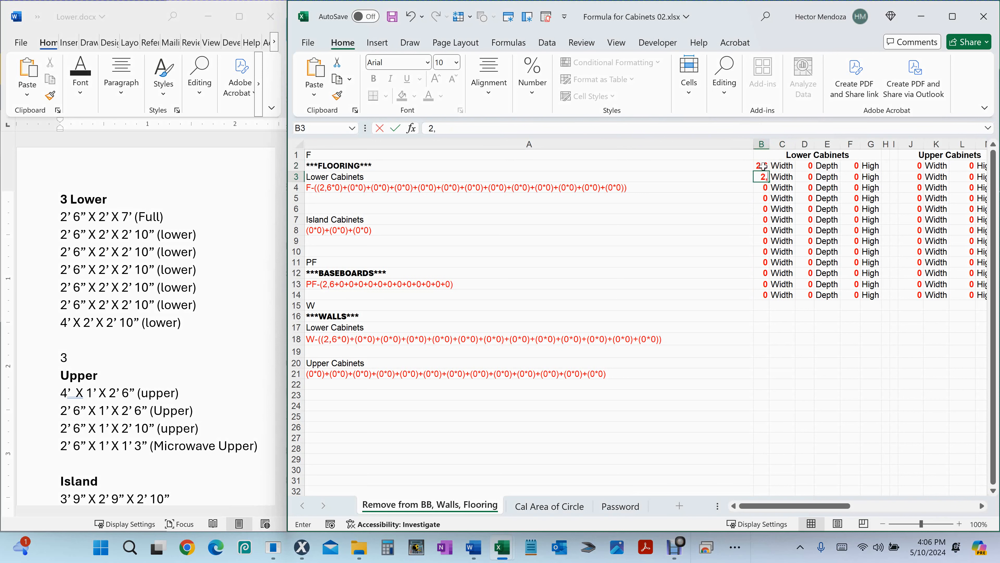
pyautogui.press('Return')
pyautogui.moveTo(764, 166); pyautogui.dragTo(771, 221)
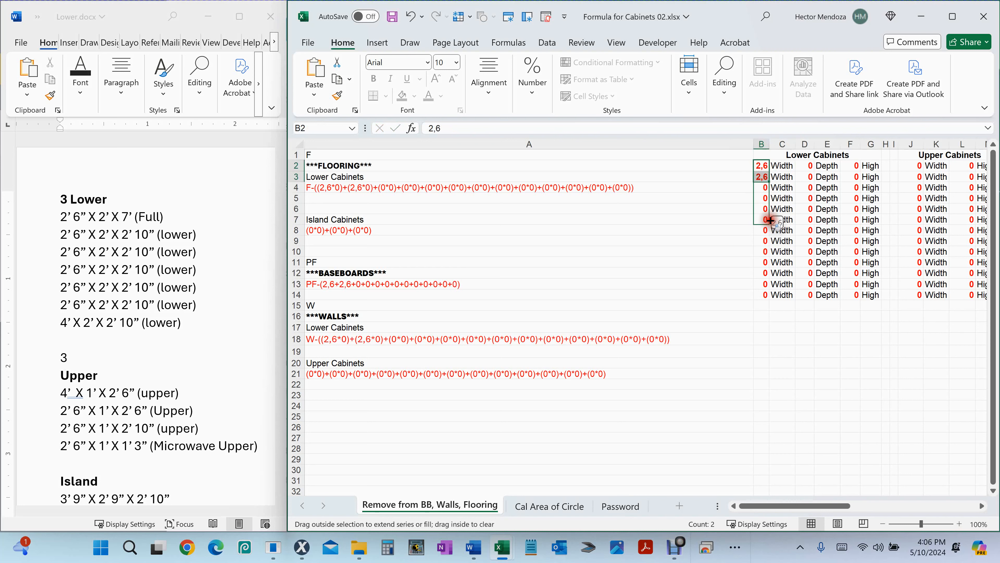
pyautogui.moveTo(770, 221); pyautogui.dragTo(769, 233)
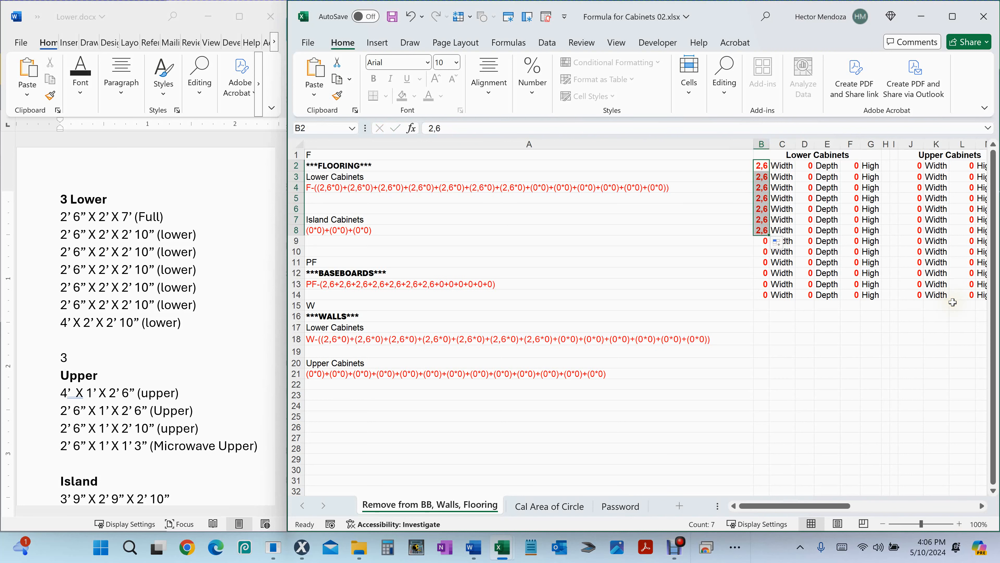
# Enter 2 as the lower cabinet depth in D2 and D3, and fill it down through D8.
pyautogui.click(812, 164)
pyautogui.write('2')
pyautogui.press('Return')
pyautogui.write('2')
pyautogui.press('Return')
pyautogui.moveTo(814, 167); pyautogui.dragTo(816, 234)
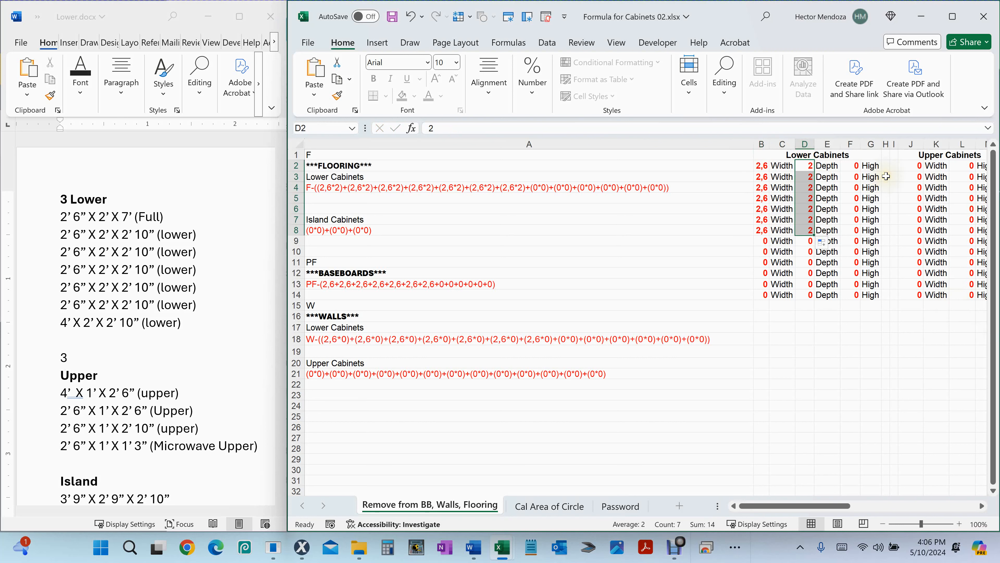
# Enter 2,10 as the lower cabinet height in F2 and F3, and fill it down through F8.
pyautogui.click(858, 165)
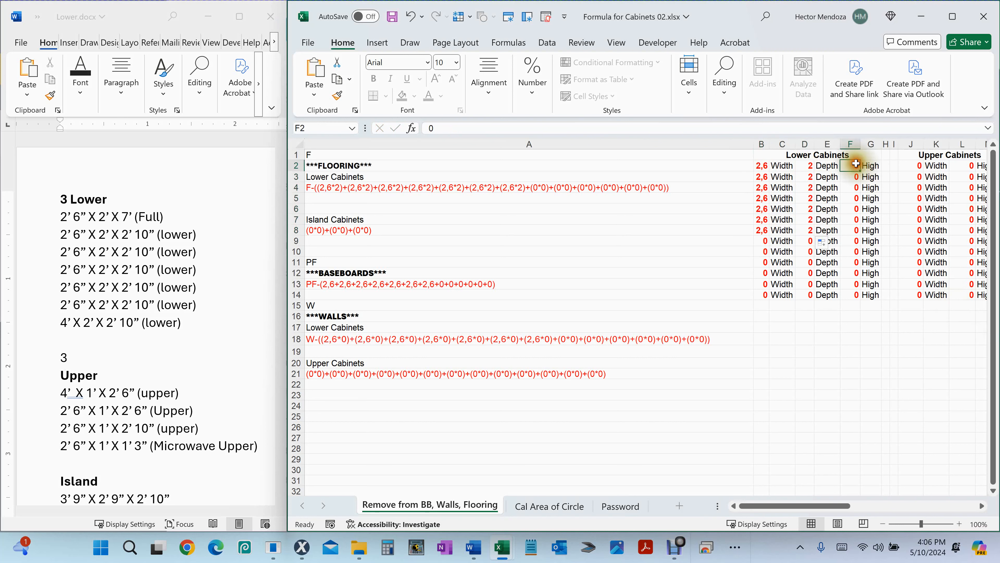
pyautogui.write('2,10')
pyautogui.press('Return')
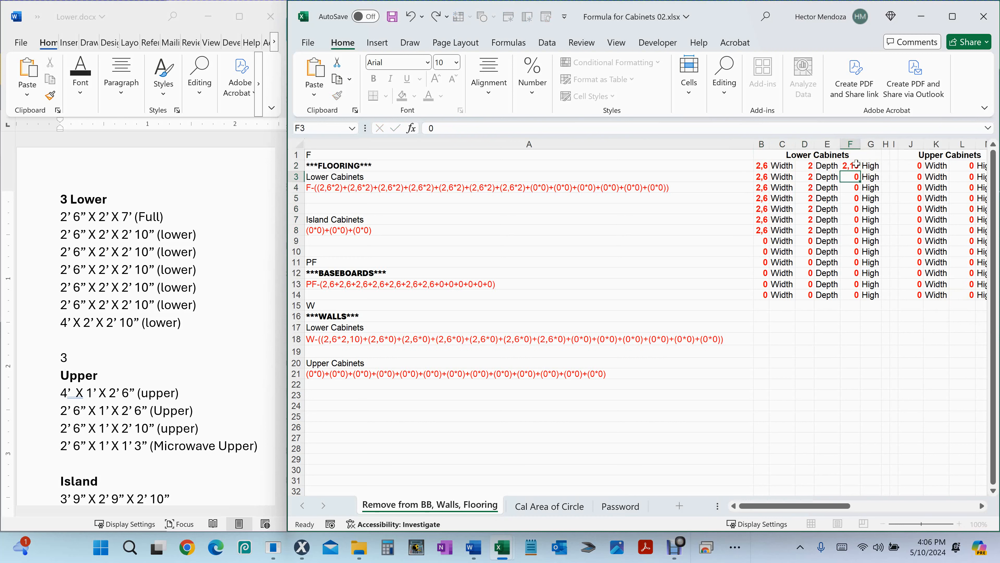
pyautogui.click(853, 166)
pyautogui.click(853, 178)
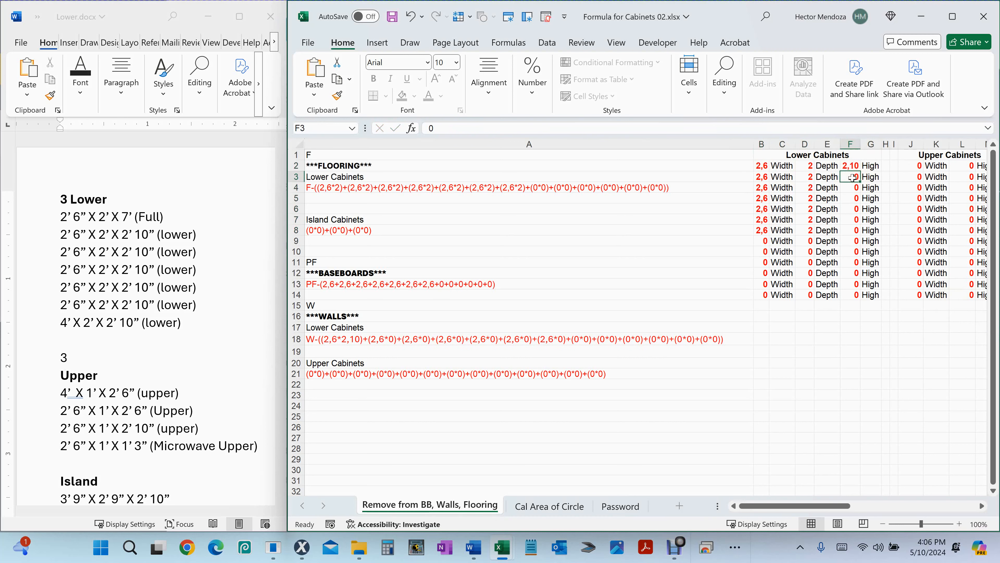
pyautogui.write('2,10')
pyautogui.press('Return')
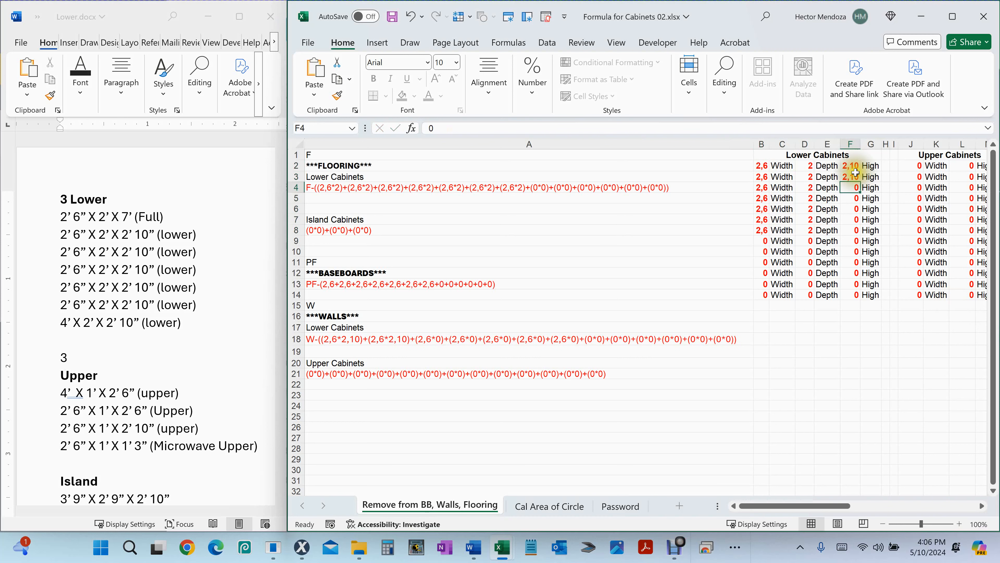
pyautogui.moveTo(853, 166); pyautogui.dragTo(863, 233)
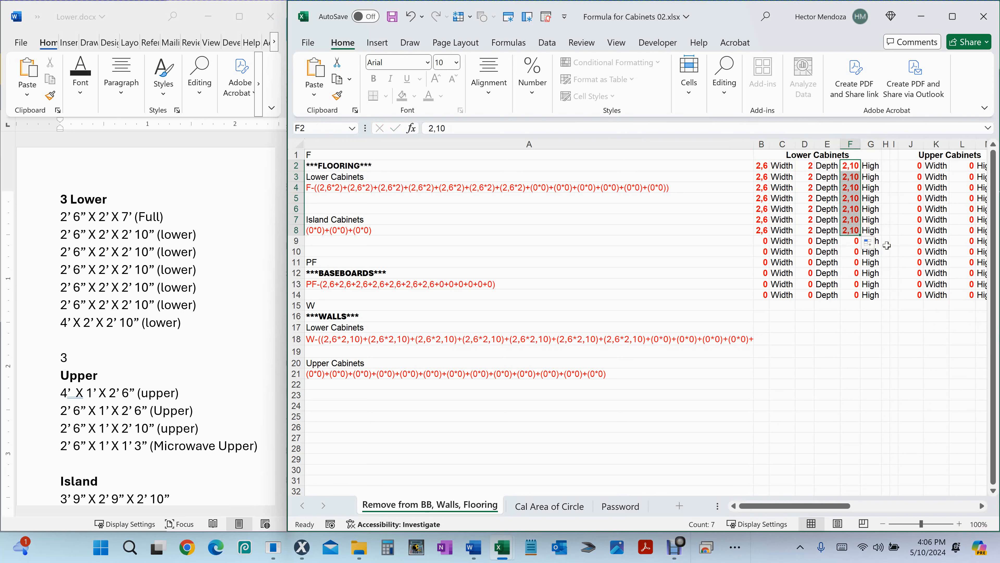
# Set the first lower cabinet's height in F2 to 7 and the last lower cabinet's width in B8 to 4.
pyautogui.click(854, 169)
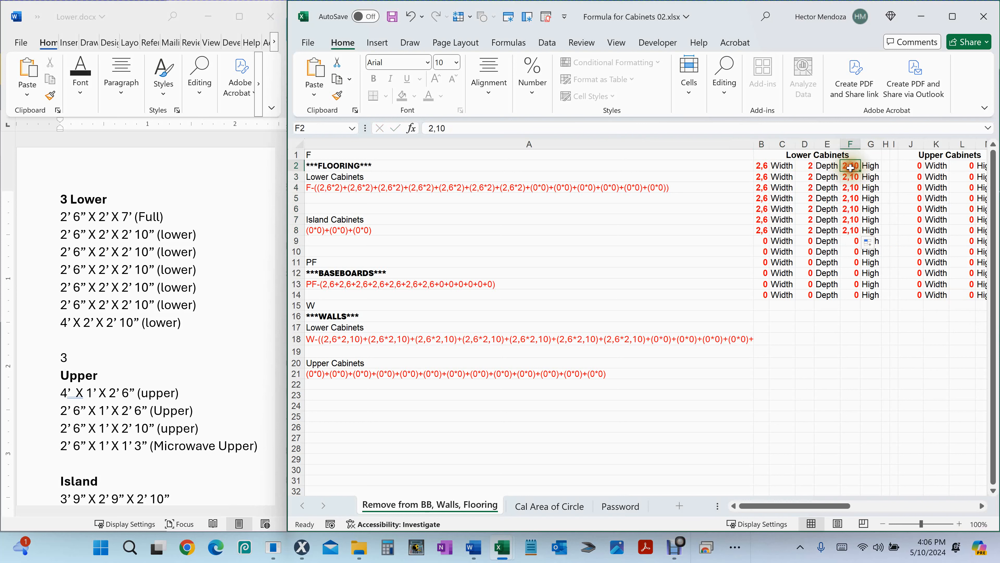
pyautogui.write('7')
pyautogui.press('Return')
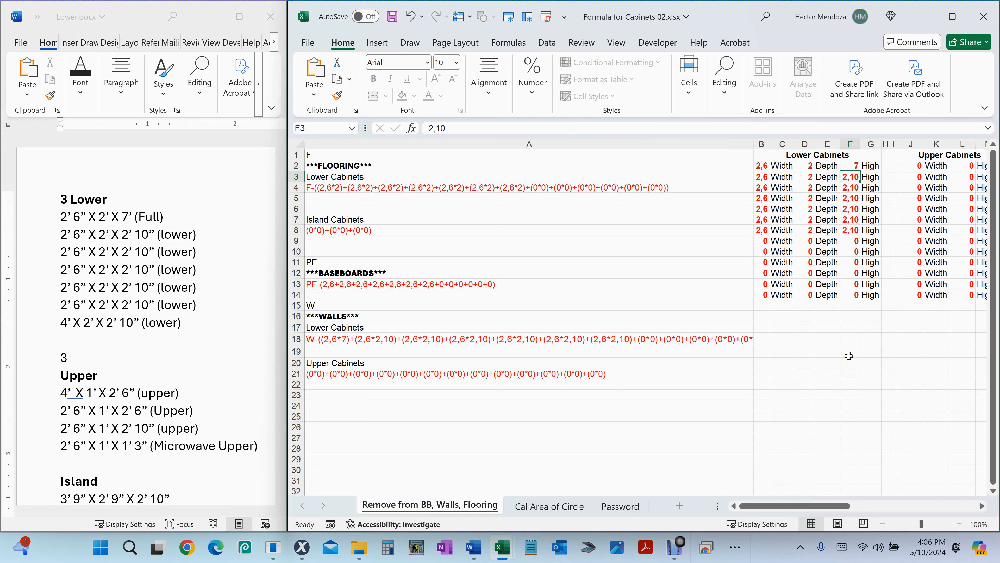
pyautogui.click(763, 229)
pyautogui.write('4')
pyautogui.press('Return')
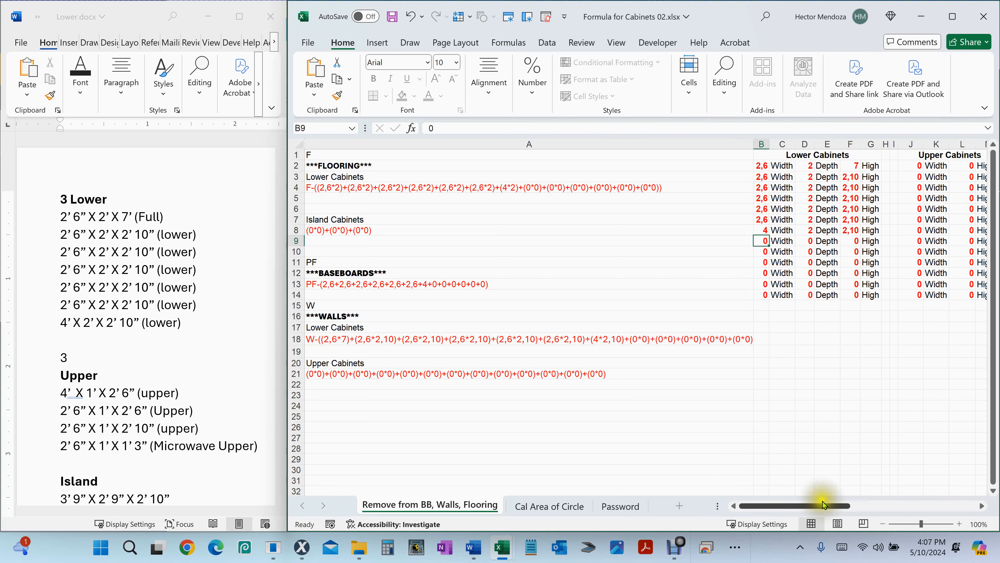
# Enter width 2,6 and height 1 in the first two Upper Cabinets rows, and fill both columns down through row 5.
pyautogui.moveTo(812, 505); pyautogui.dragTo(838, 503)
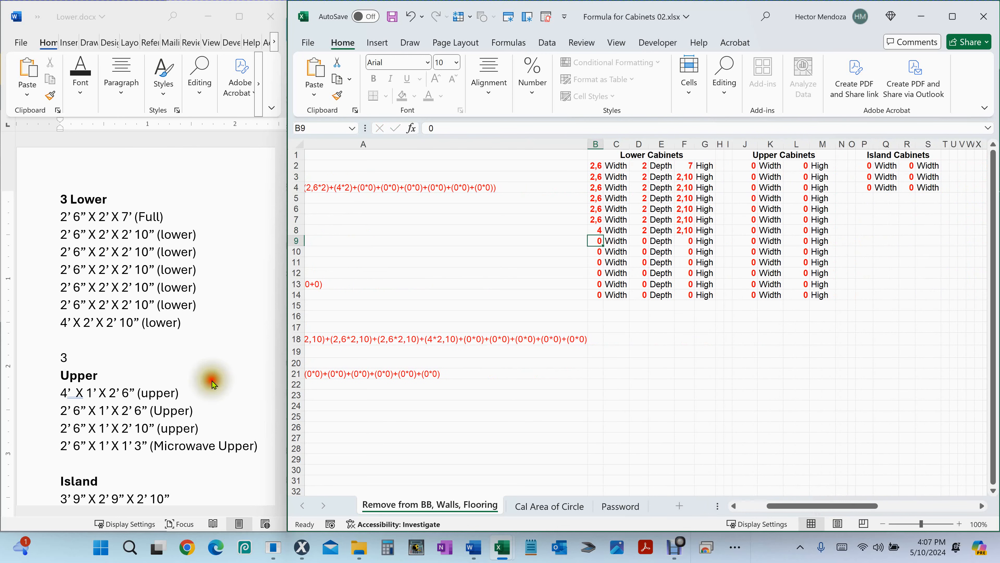
pyautogui.click(127, 408)
pyautogui.scroll(-3, 178, 385)
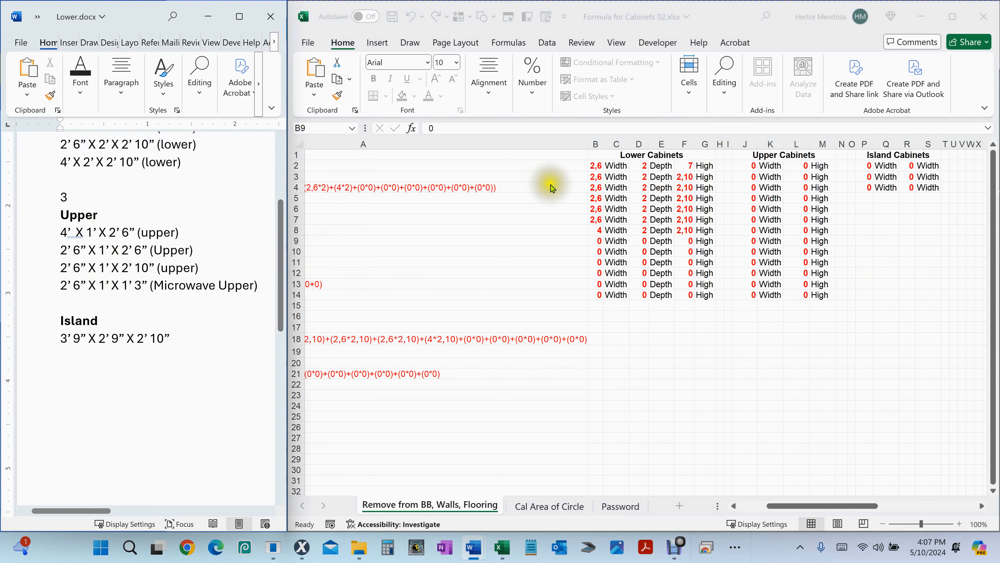
pyautogui.click(757, 169)
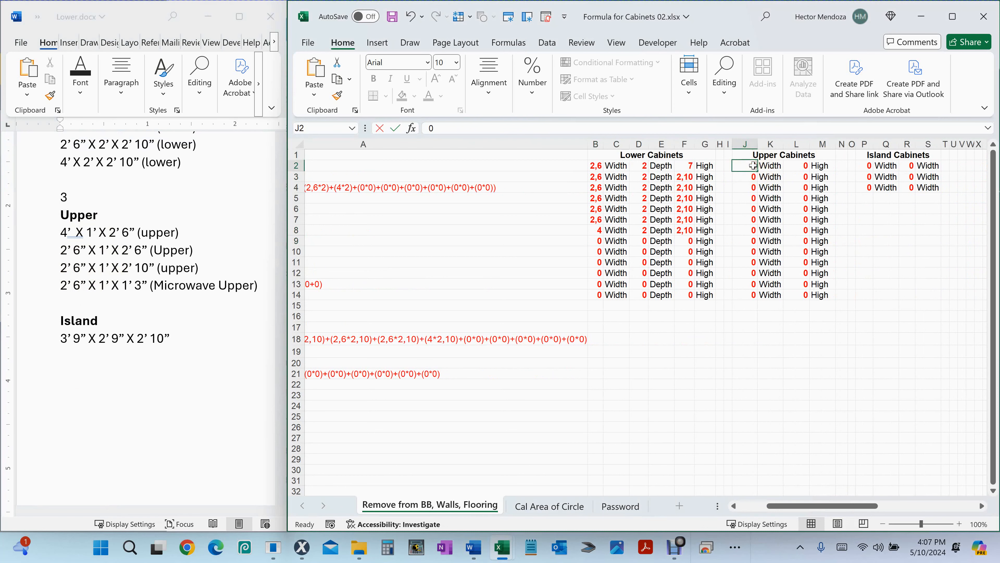
pyautogui.write('2,6')
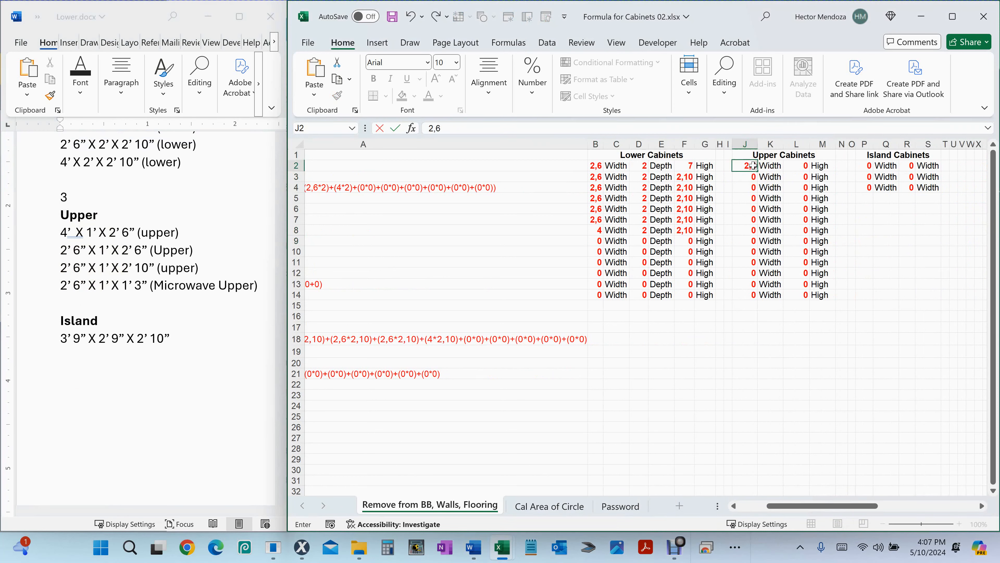
pyautogui.press('Return')
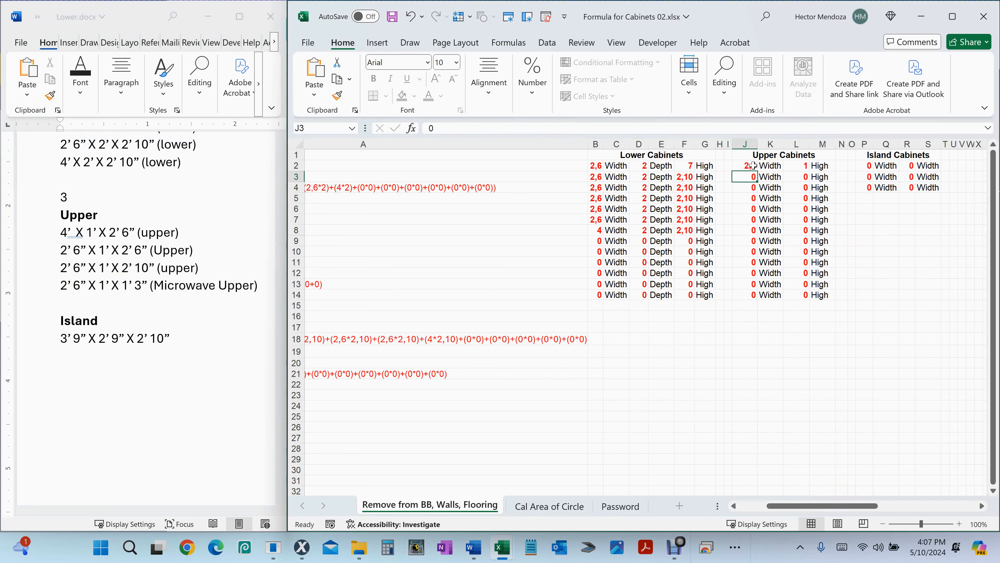
pyautogui.write('2,6')
pyautogui.press('Tab')
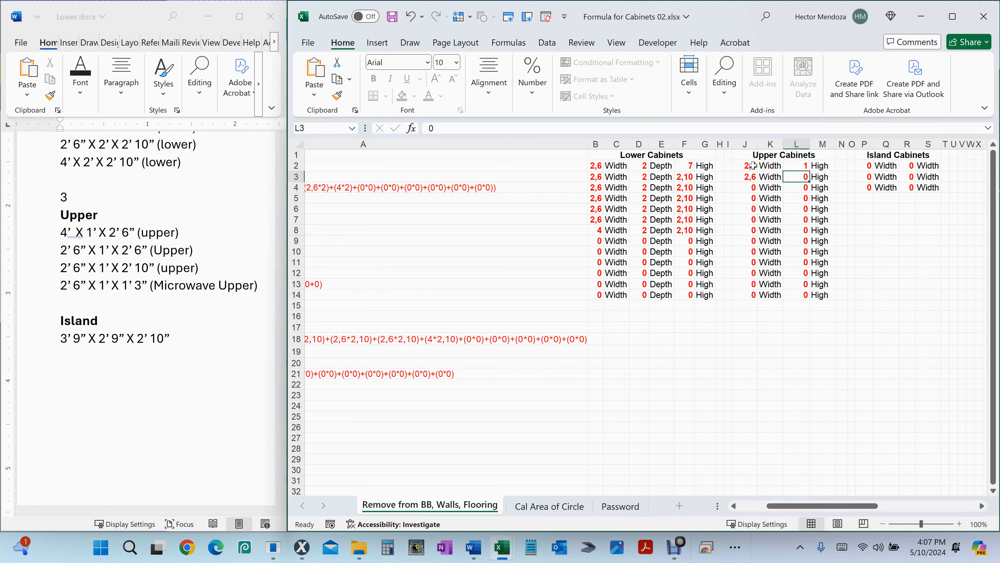
pyautogui.write('1')
pyautogui.press('Return')
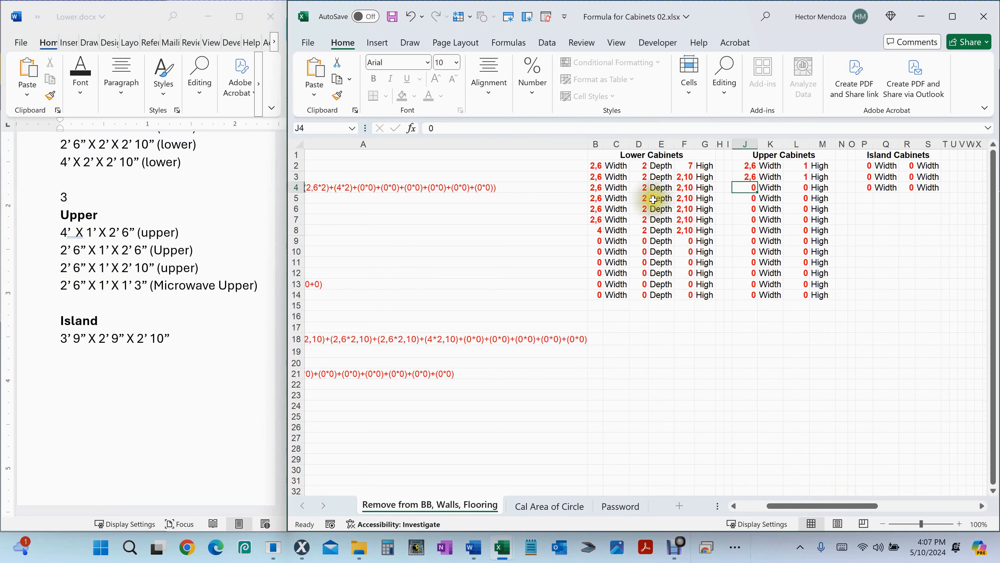
pyautogui.moveTo(740, 169); pyautogui.dragTo(758, 199)
pyautogui.moveTo(801, 166); pyautogui.dragTo(809, 200)
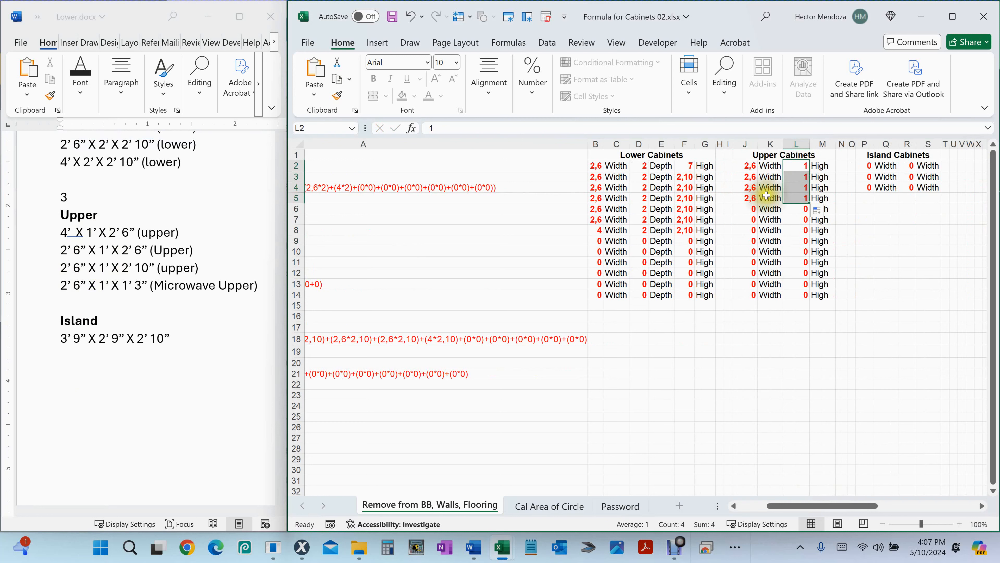
# Set the first upper cabinet to width 4 and height 2,6, and the second to width 2,6 and height 2,6.
pyautogui.click(752, 168)
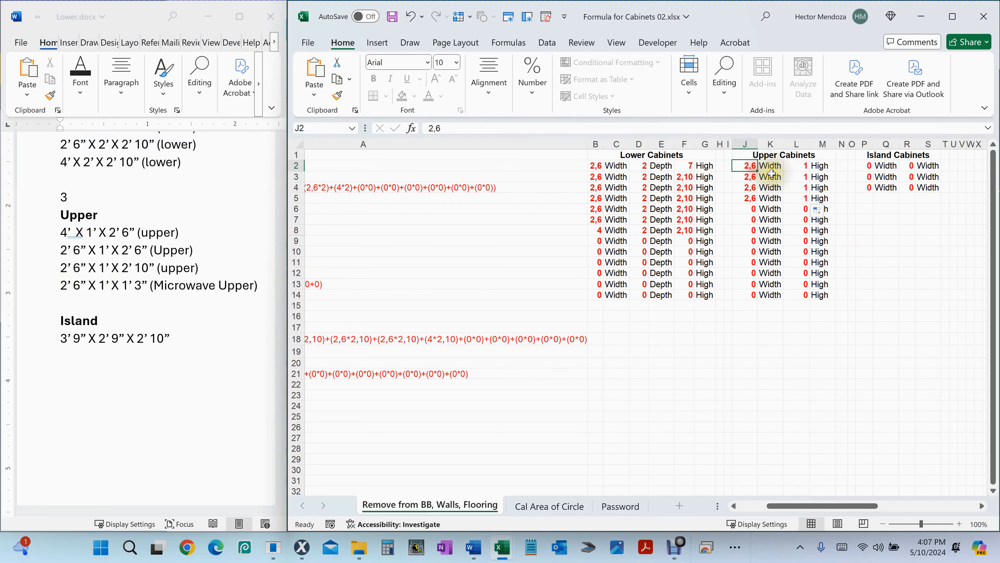
pyautogui.write('4')
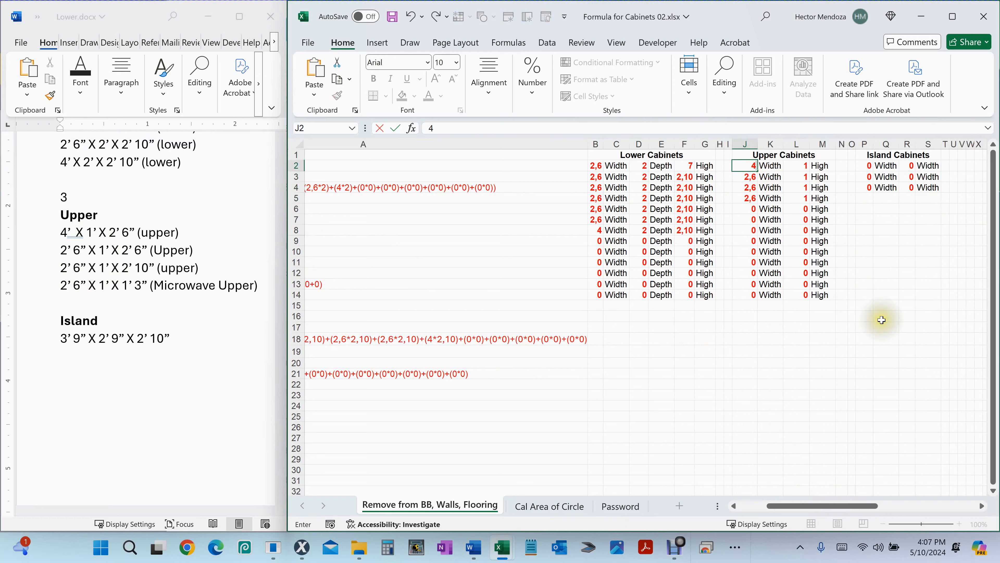
pyautogui.press('Tab')
pyautogui.press('Tab')
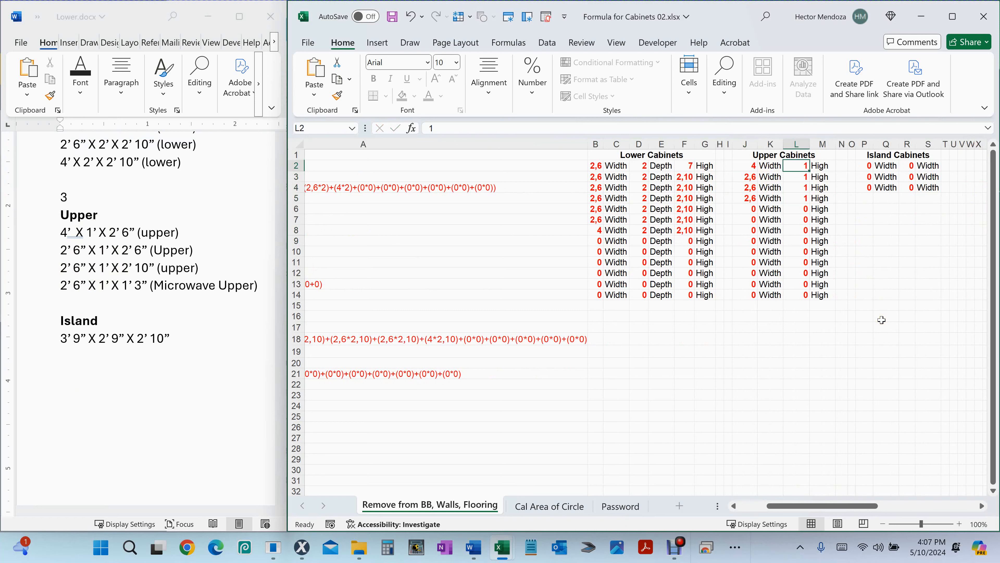
pyautogui.write('2,6')
pyautogui.press('Return')
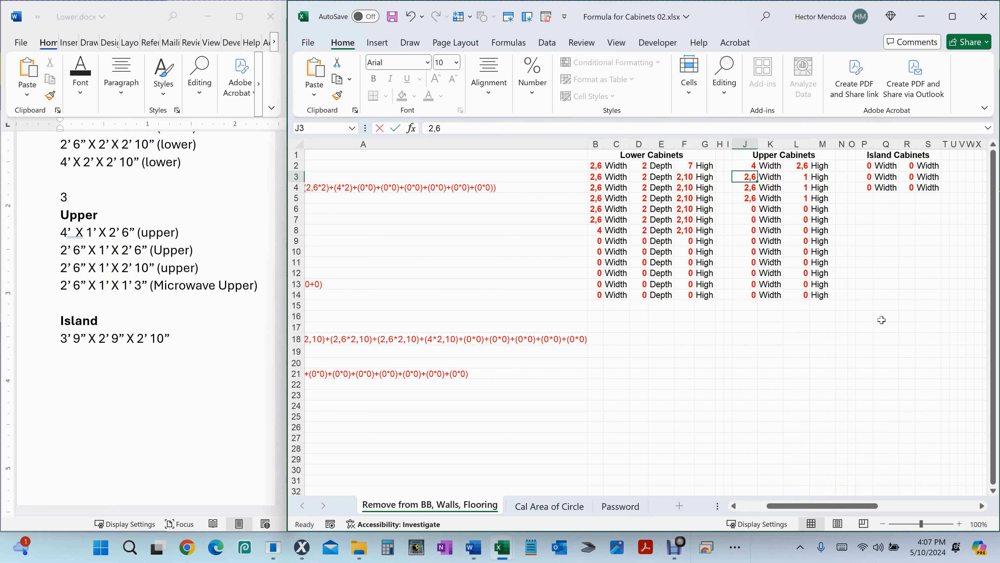
pyautogui.write('2,6')
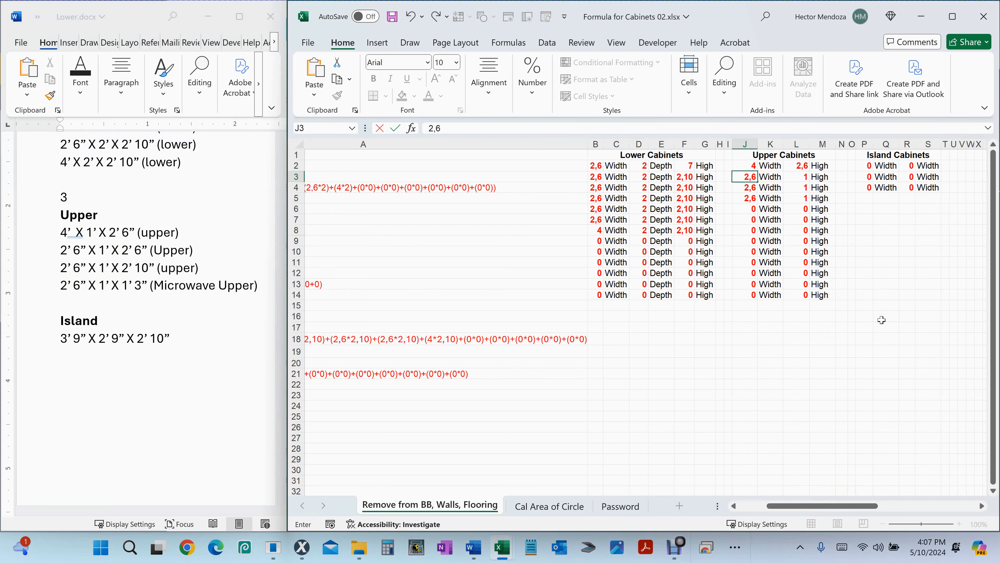
pyautogui.press('Tab')
pyautogui.press('Tab')
pyautogui.write('2,')
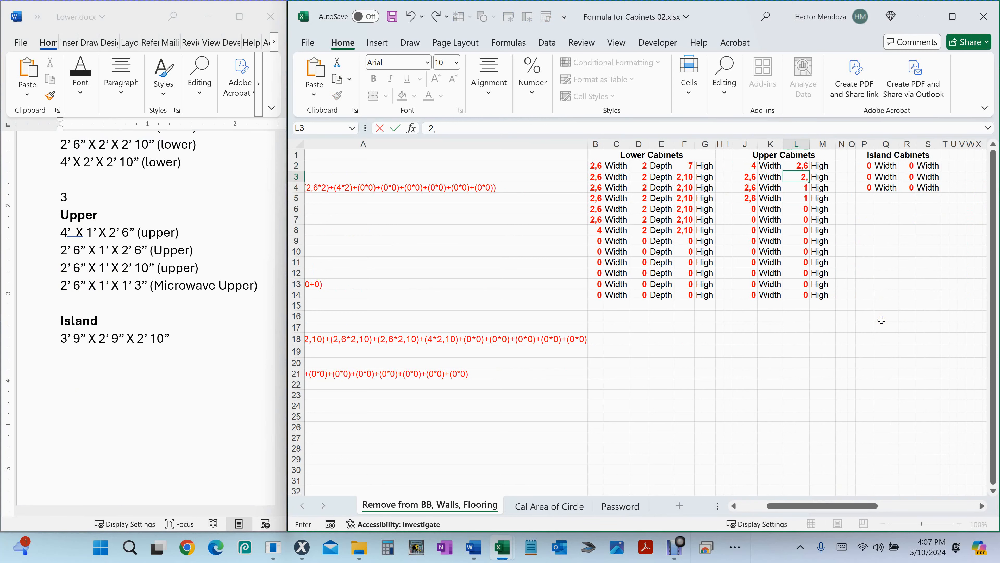
pyautogui.write('6')
pyautogui.press('Return')
# Set the third upper cabinet to width 2,6 and height 2,10, and the microwave upper in row 5 to 2,6 by 1,3.
pyautogui.write('2,6')
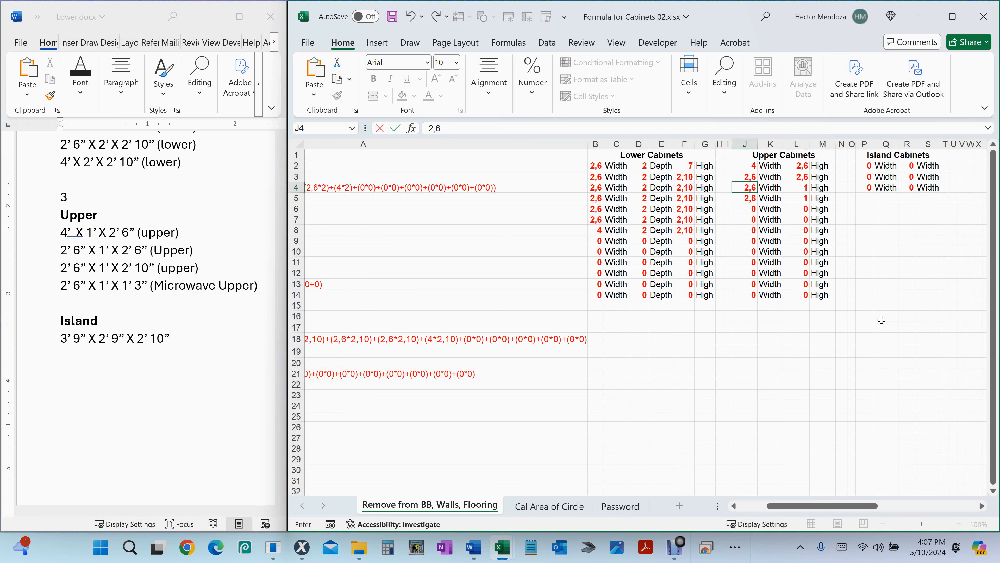
pyautogui.press('Tab')
pyautogui.press('Tab')
pyautogui.write('2,10')
pyautogui.press('Return')
pyautogui.write('2,6')
pyautogui.press('Tab')
pyautogui.press('Tab')
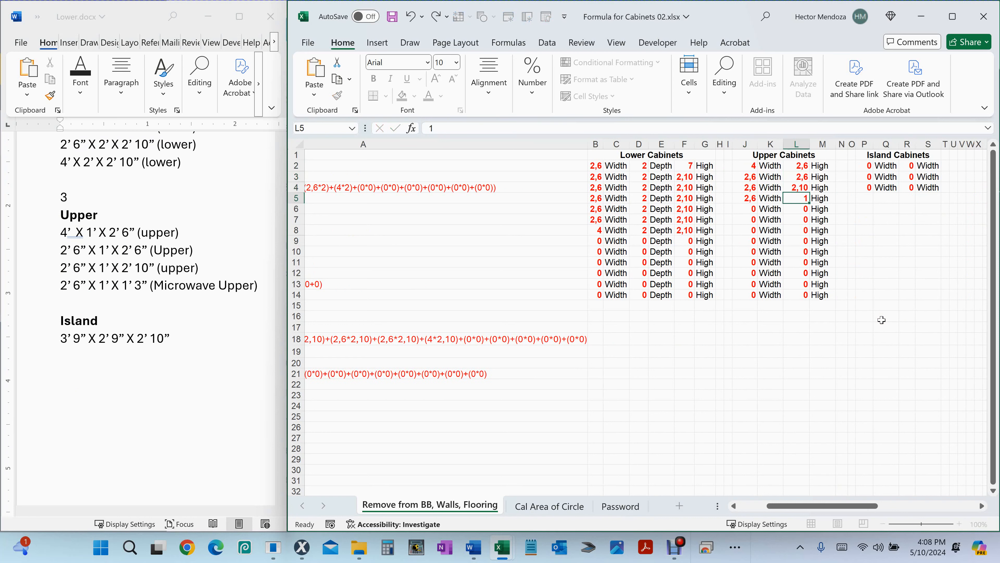
pyautogui.write('1,3')
pyautogui.press('Return')
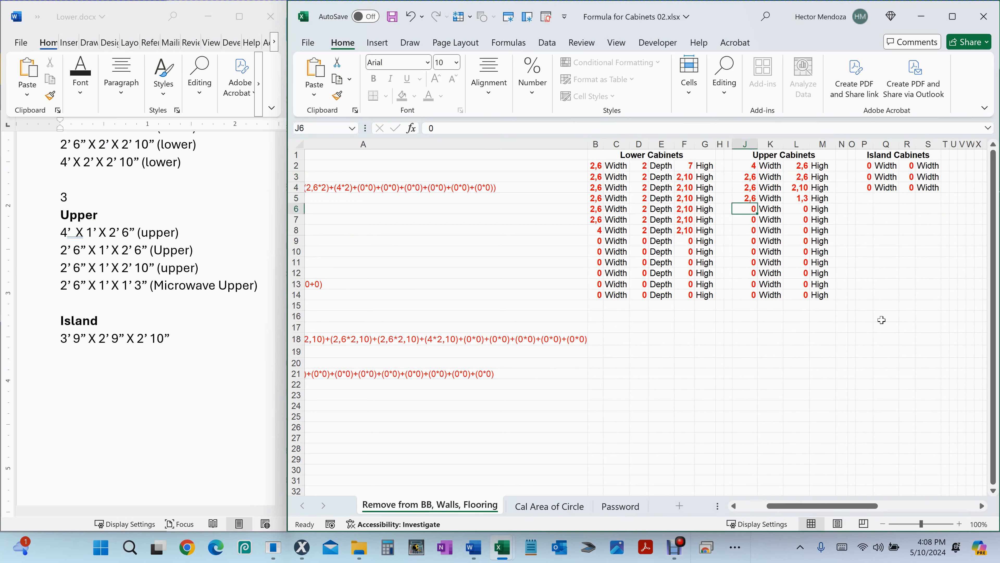
# Enter the island cabinet dimensions in the first Island Cabinets row as 3,,9 in P2 and 2,9 in R2.
pyautogui.click(869, 163)
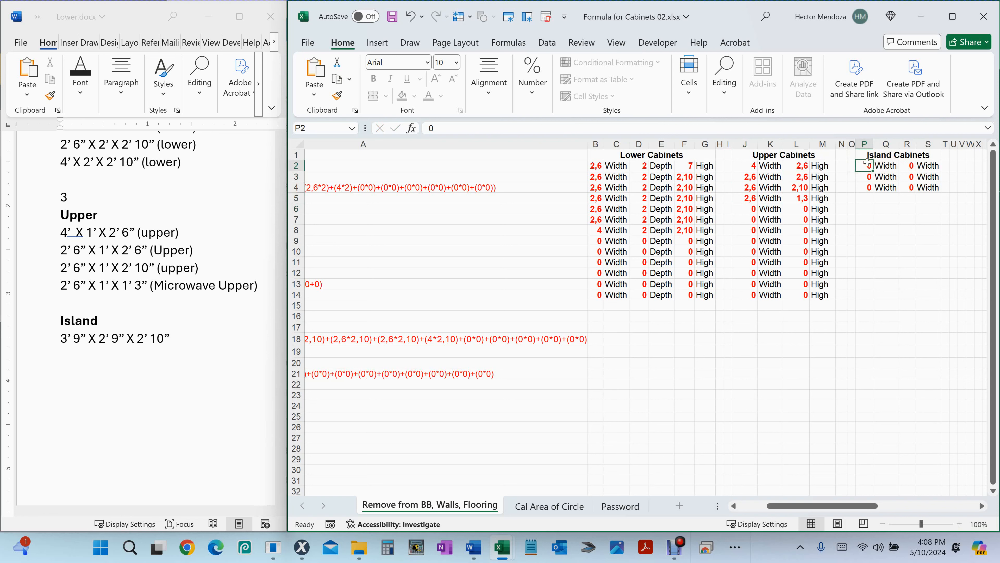
pyautogui.write('3,,9')
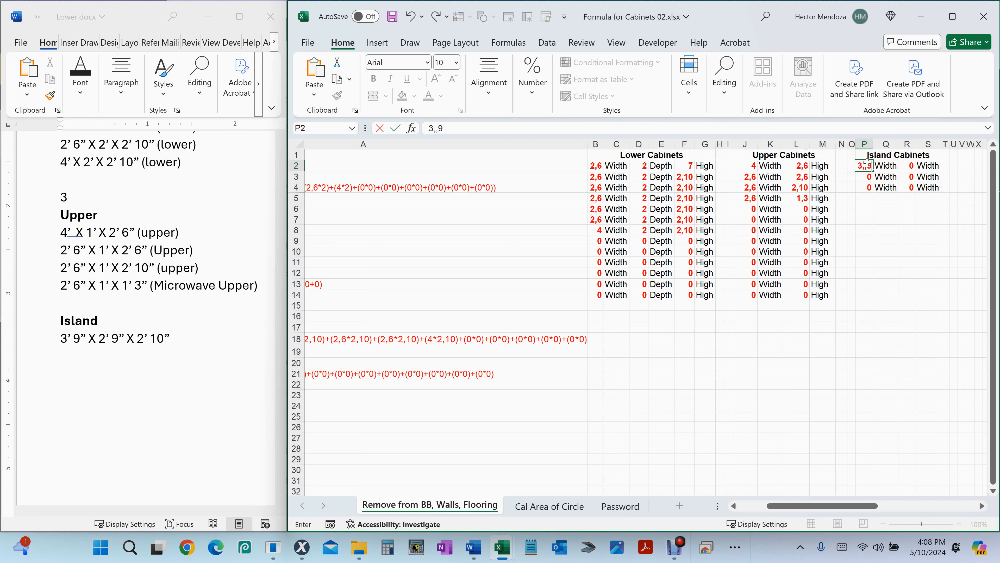
pyautogui.press('Tab')
pyautogui.press('Tab')
pyautogui.write('2,')
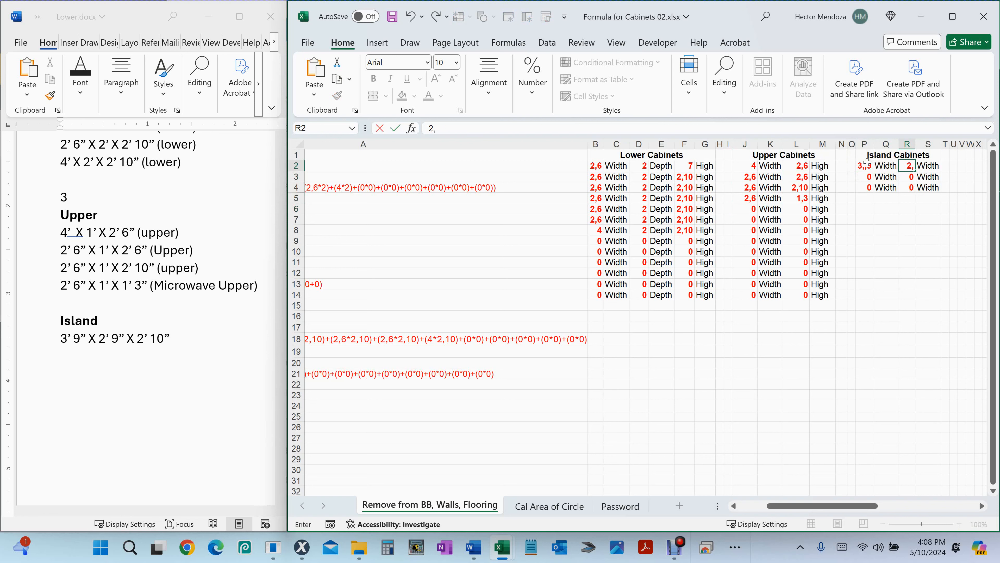
pyautogui.press('BackSpace')
pyautogui.write('9')
pyautogui.click(866, 176)
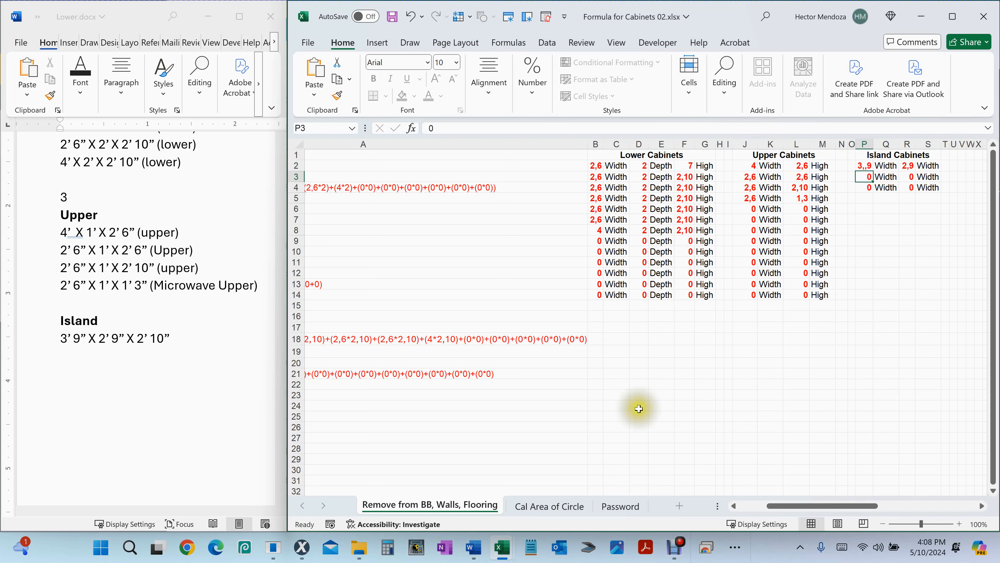
# Review the generated flooring, baseboard and wall deduction formulas in column A.
pyautogui.click(804, 506)
pyautogui.moveTo(803, 506); pyautogui.dragTo(709, 508)
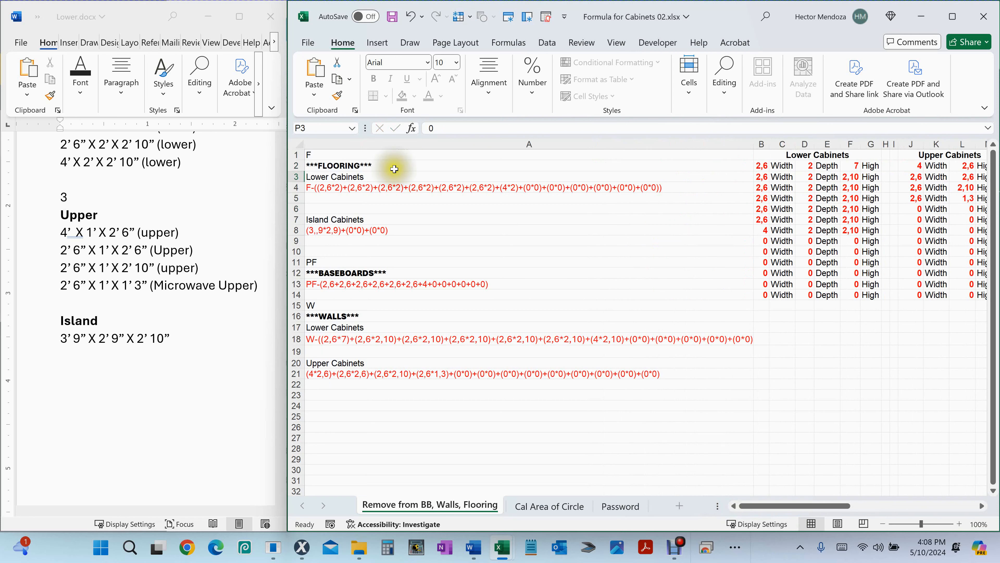
pyautogui.click(387, 187)
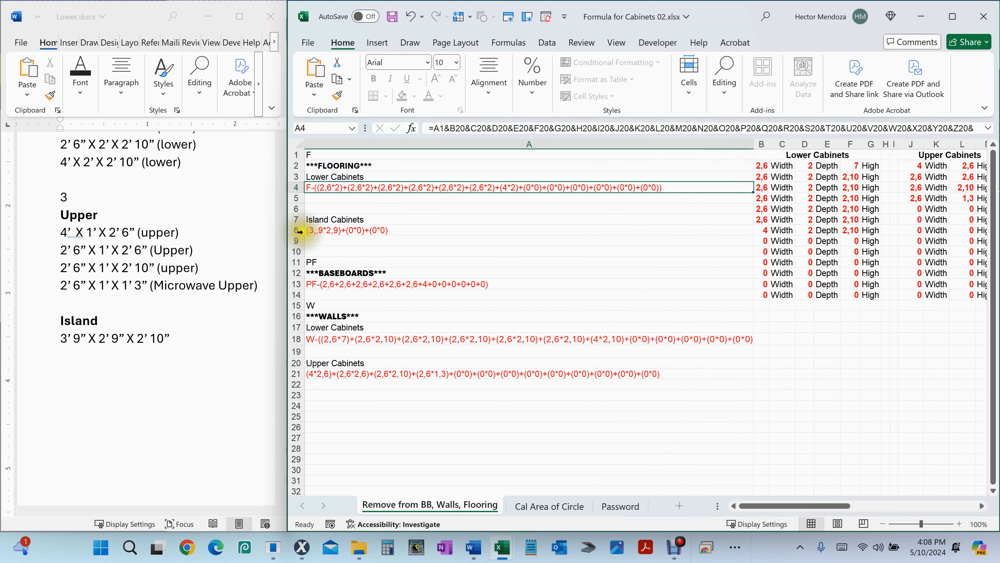
pyautogui.click(376, 283)
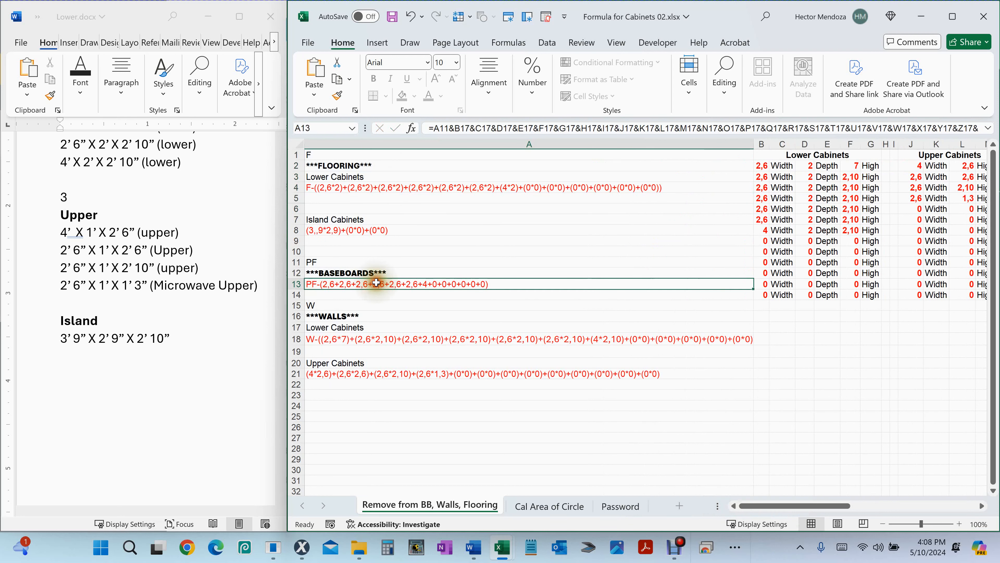
pyautogui.click(369, 338)
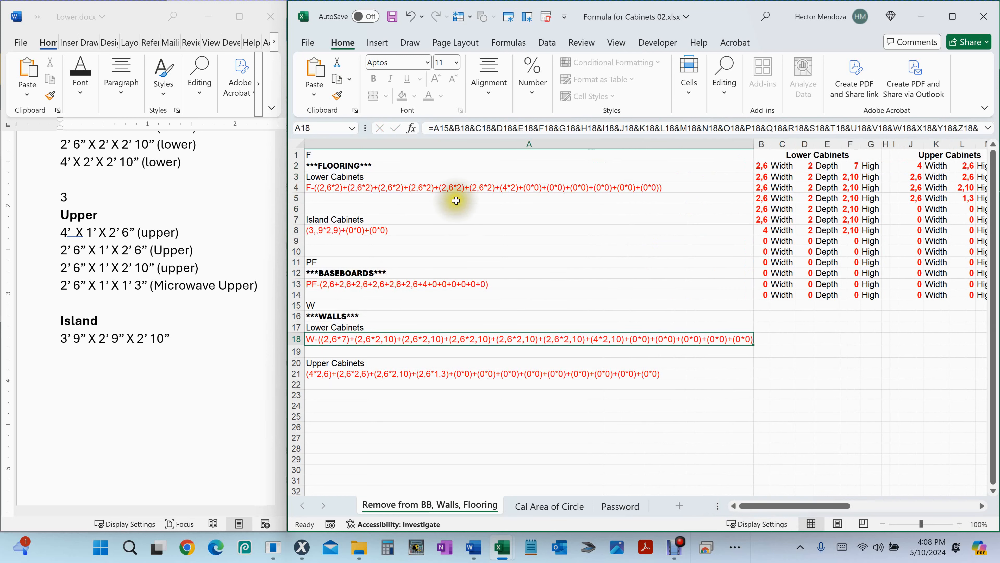
pyautogui.click(466, 187)
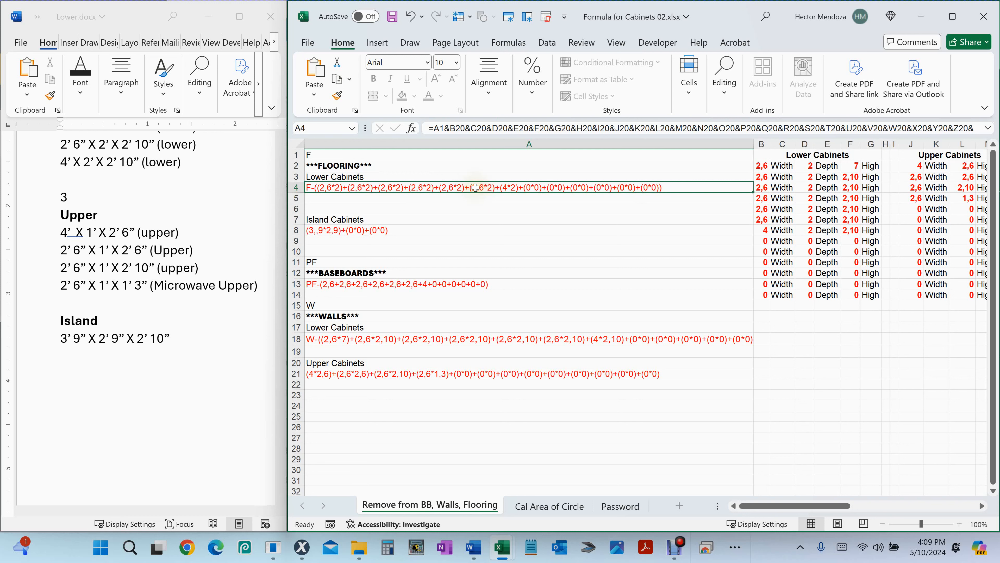
# Copy the lower cabinet flooring formula from A4, switch to Xactimate and delete the three existing Kitchen line items.
pyautogui.hotkey('ctrl', 'c')
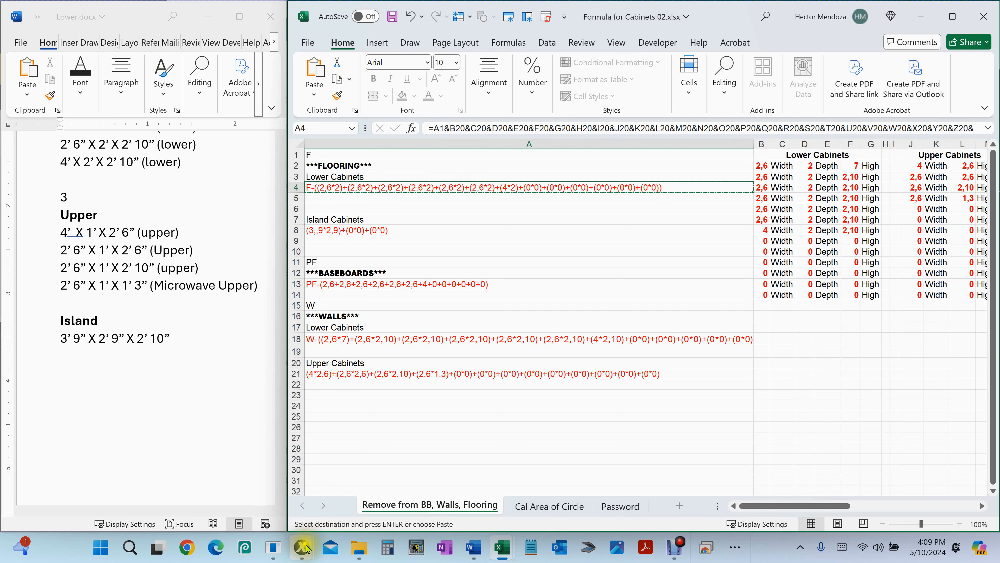
pyautogui.moveTo(306, 548)
pyautogui.click(420, 503)
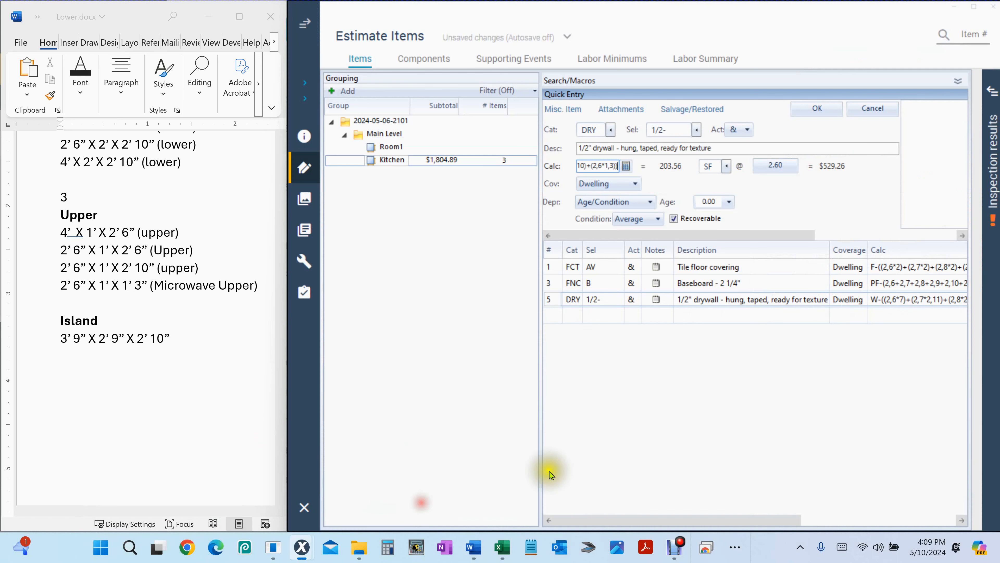
pyautogui.click(551, 267)
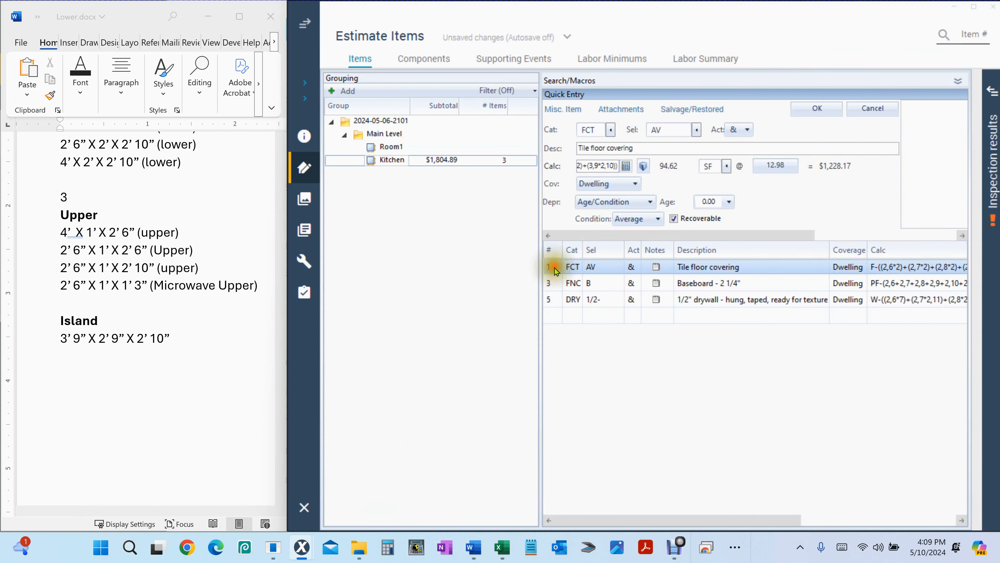
pyautogui.keyDown('shift'); pyautogui.click(552, 299); pyautogui.keyUp('shift')
pyautogui.press('Delete')
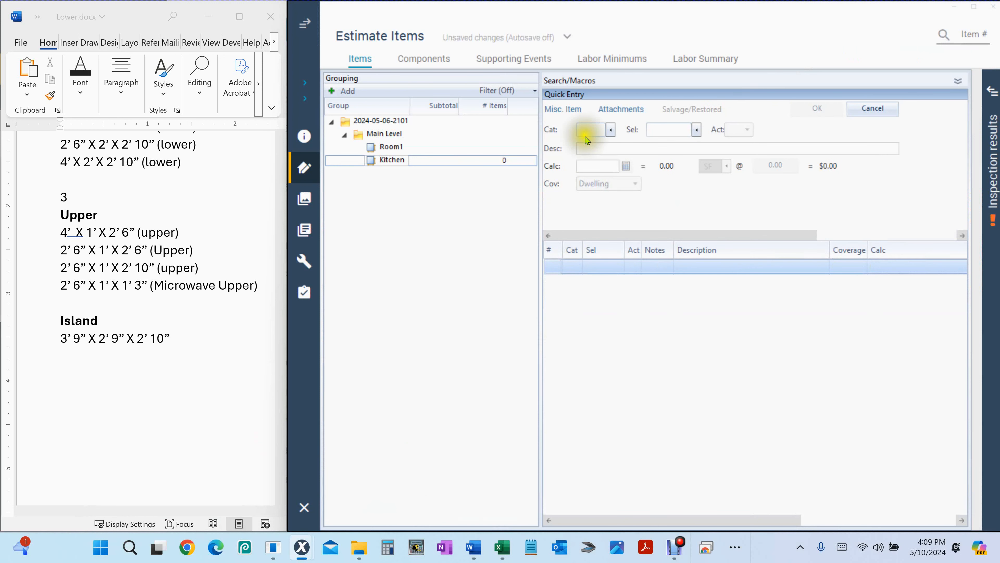
# Add a Kitchen line item with category FCT and selector AV, using the copied flooring deduction formula as its calculation.
pyautogui.click(594, 130)
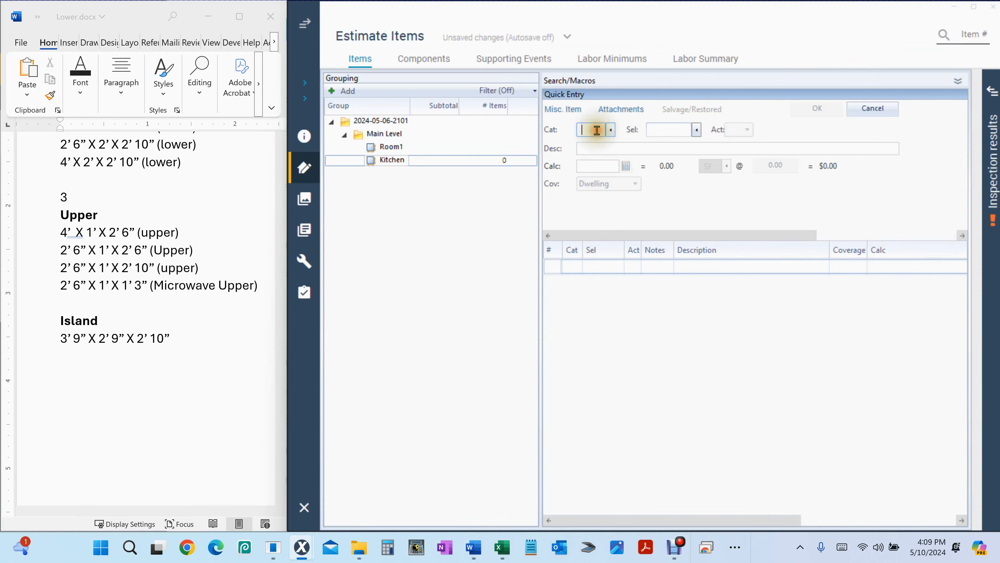
pyautogui.write('FCT')
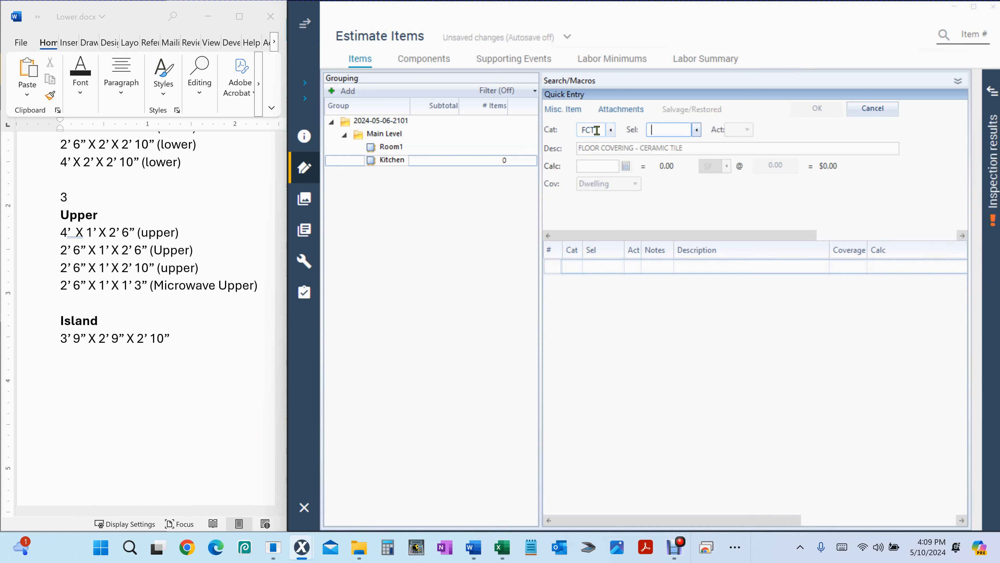
pyautogui.write('AV')
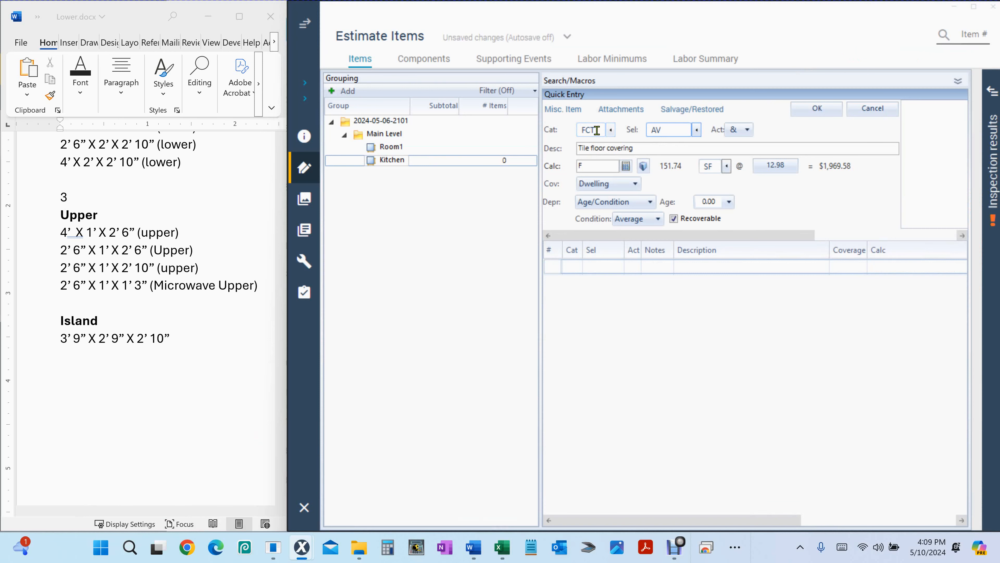
pyautogui.click(597, 162)
pyautogui.hotkey('ctrl', 'v')
pyautogui.click(819, 109)
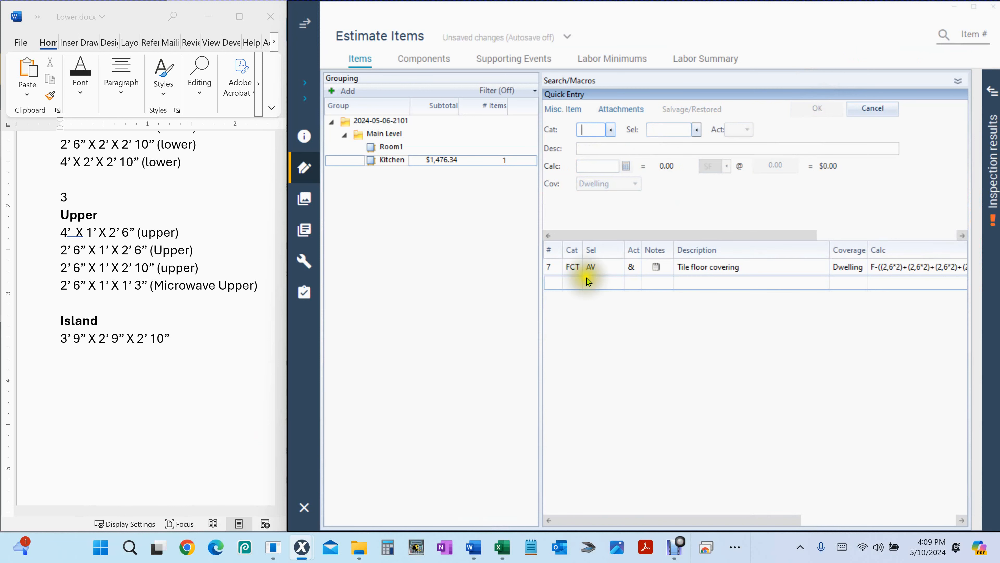
pyautogui.click(559, 272)
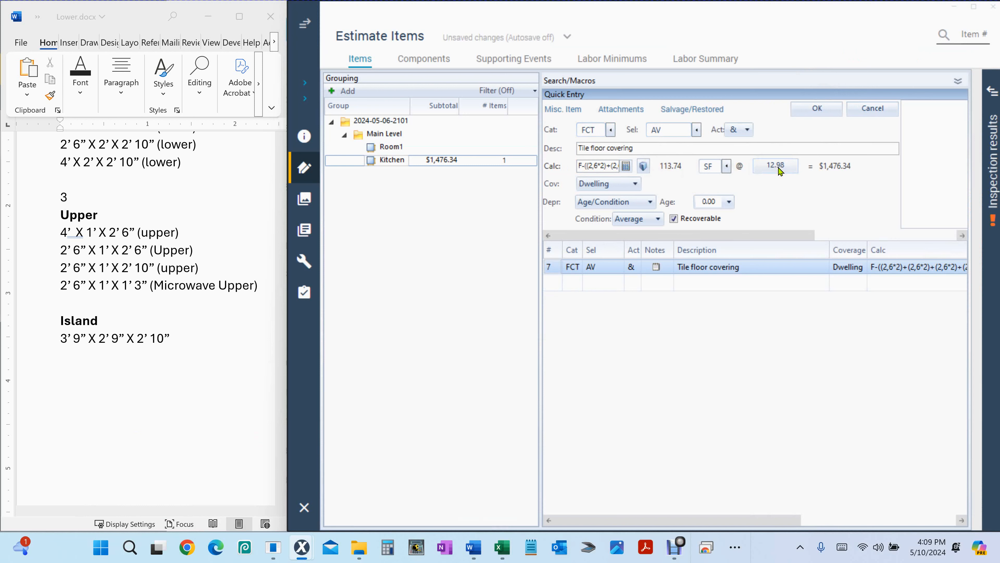
pyautogui.click(560, 285)
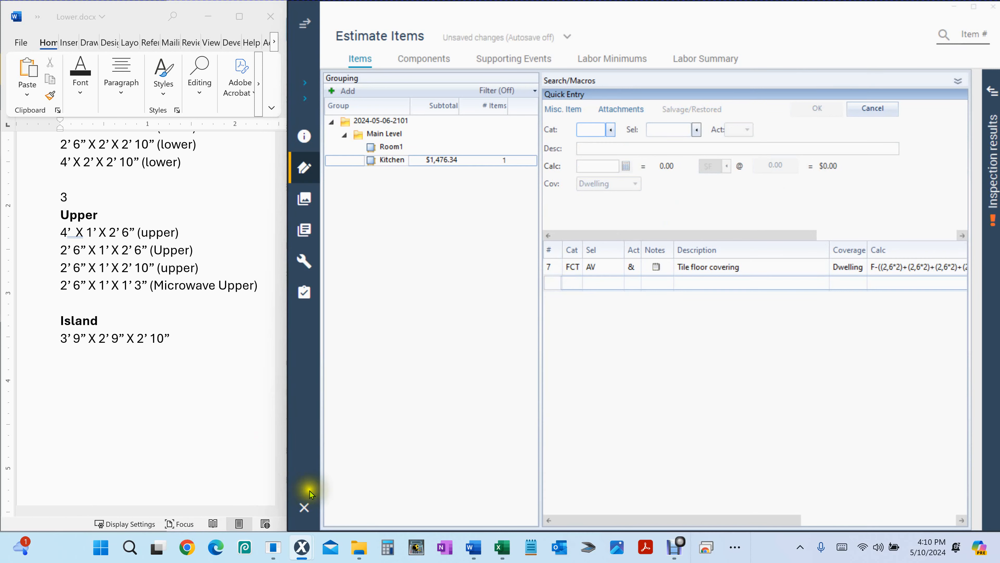
# Switch back to the Formula for Cabinets 02 workbook in Excel and copy the baseboard deduction formula from A13.
pyautogui.click(239, 465)
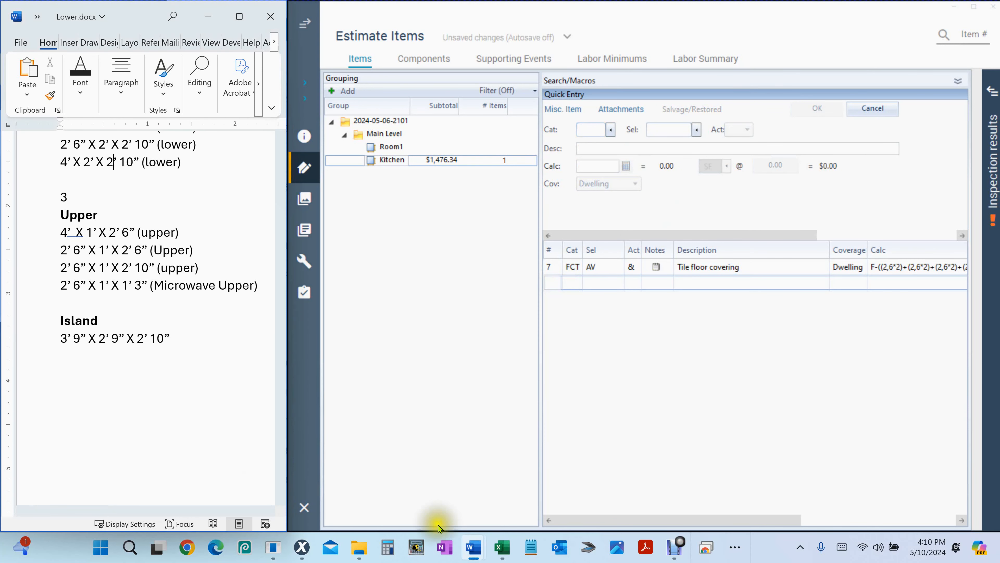
pyautogui.moveTo(473, 547)
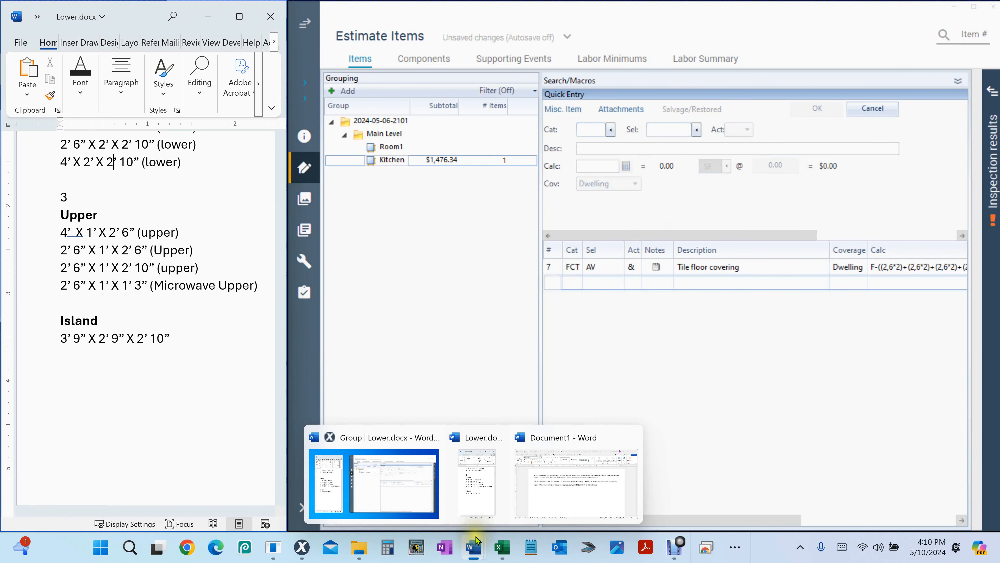
pyautogui.click(416, 490)
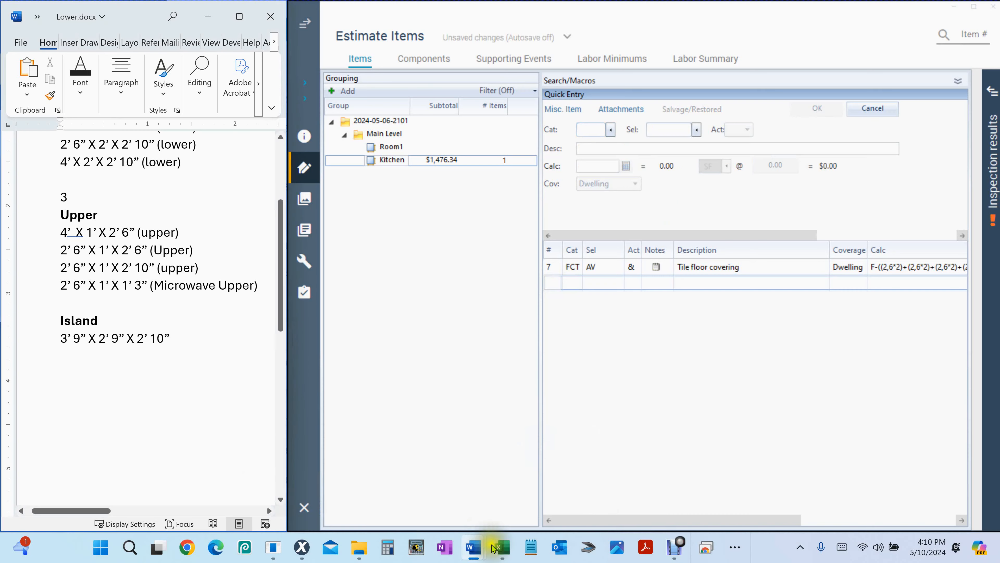
pyautogui.moveTo(508, 549)
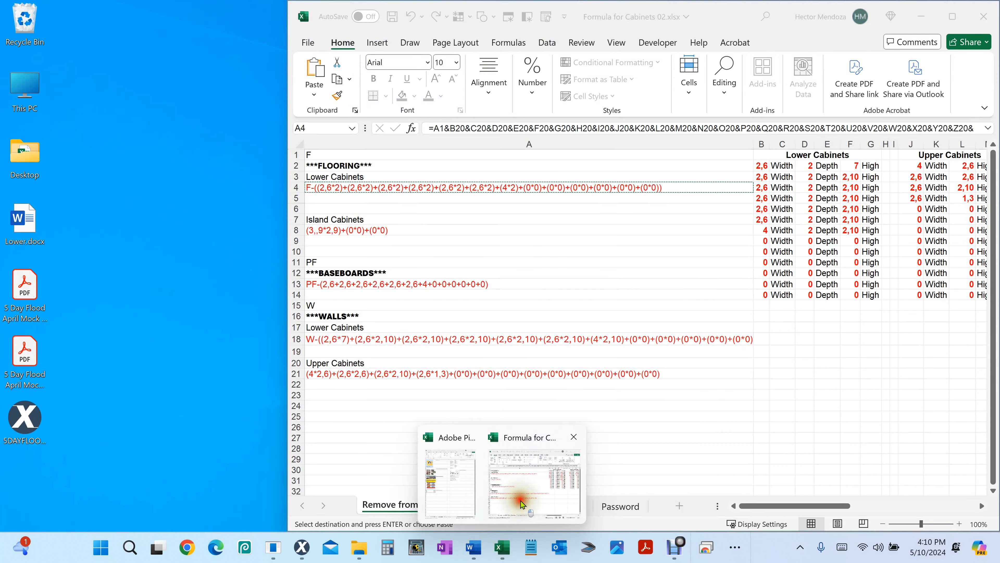
pyautogui.click(521, 497)
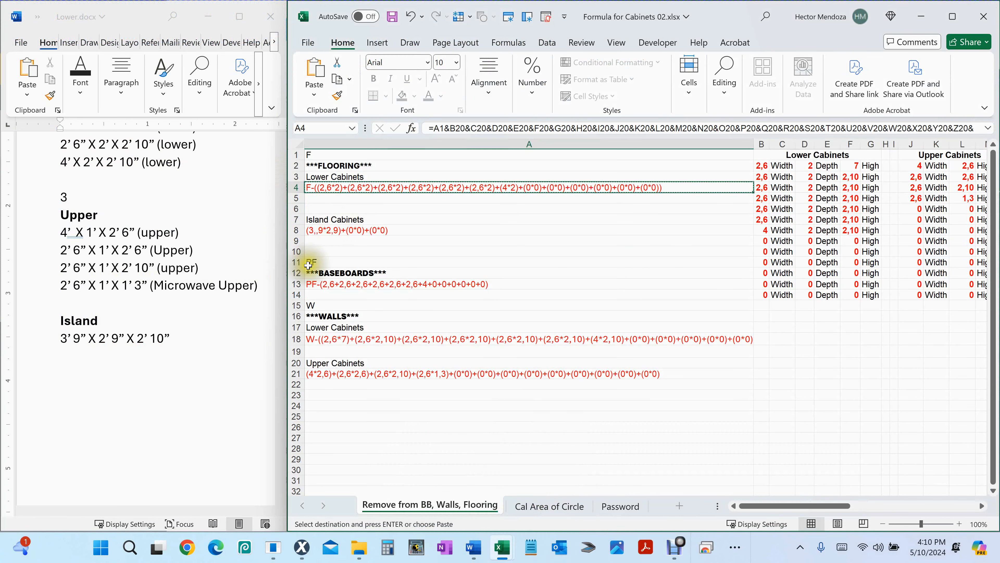
pyautogui.click(353, 283)
pyautogui.hotkey('ctrl', 'c')
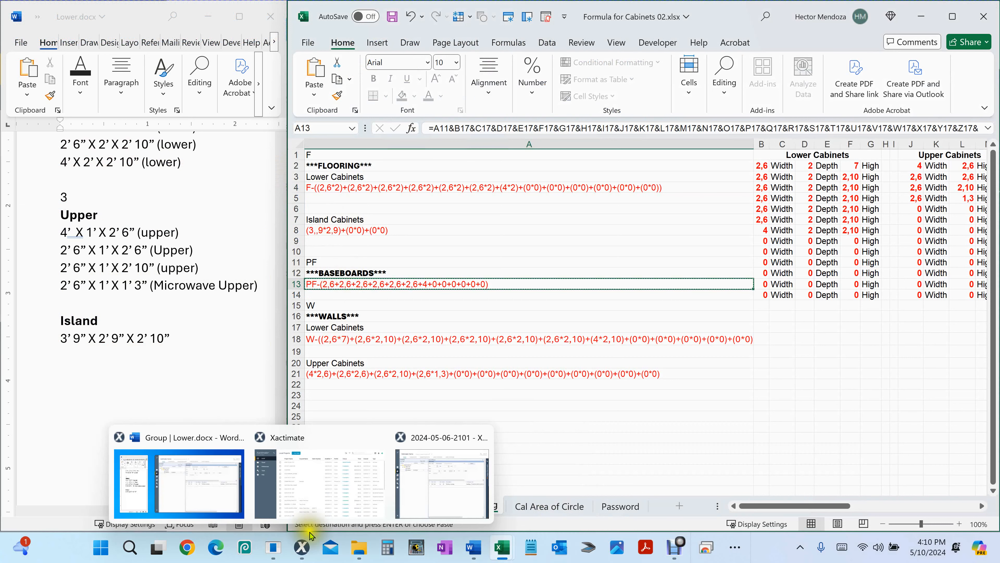
# Switch to the Xactimate estimate and add a Kitchen item FNC B with the copied baseboard formula as its calculation.
pyautogui.click(462, 498)
pyautogui.click(645, 291)
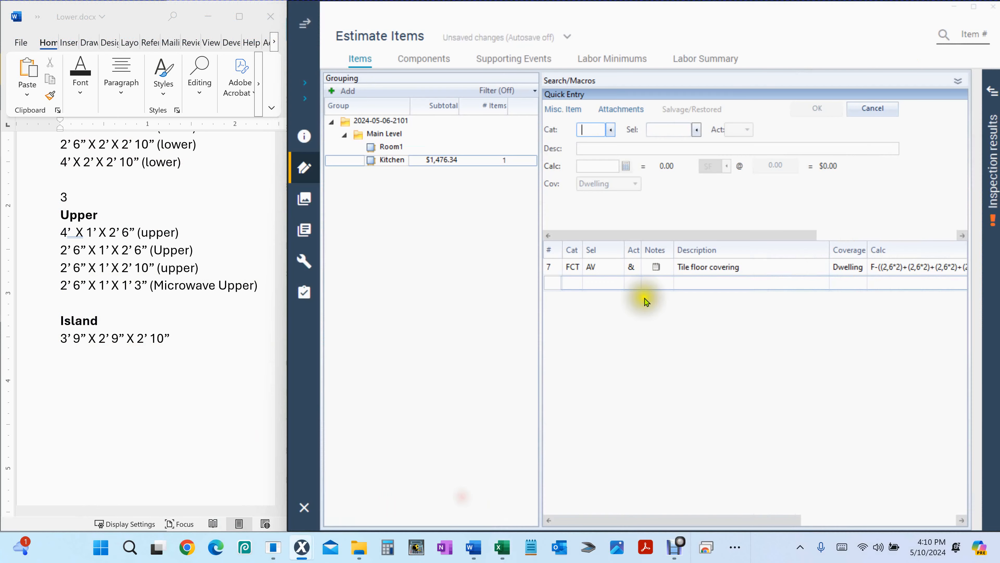
pyautogui.click(590, 131)
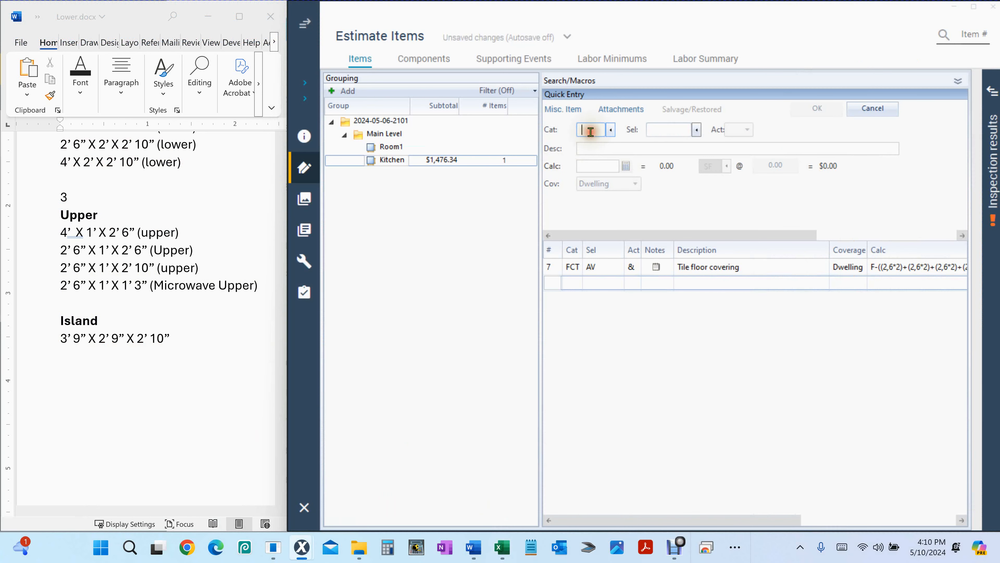
pyautogui.write('FNC')
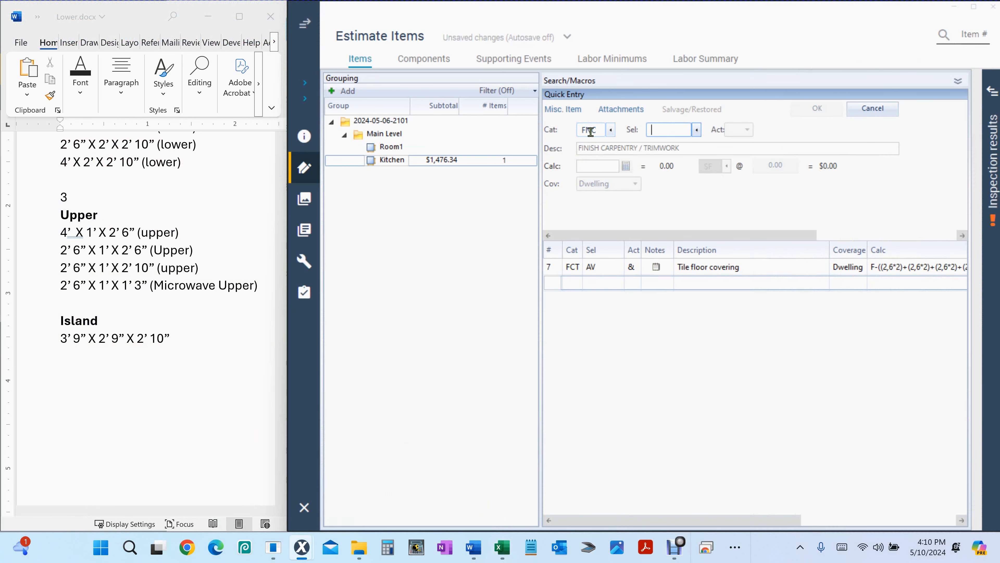
pyautogui.write('B')
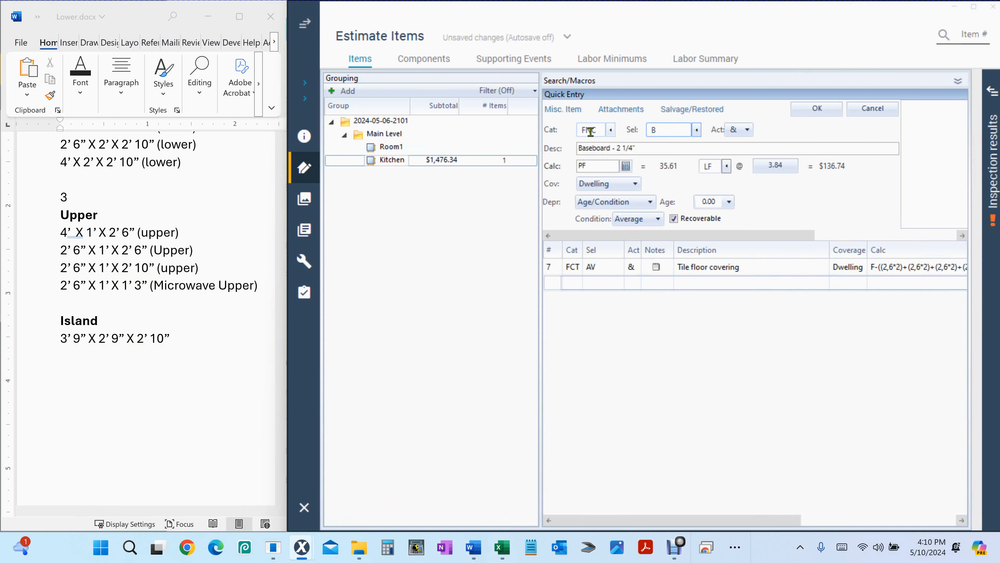
pyautogui.click(589, 167)
pyautogui.hotkey('ctrl', 'v')
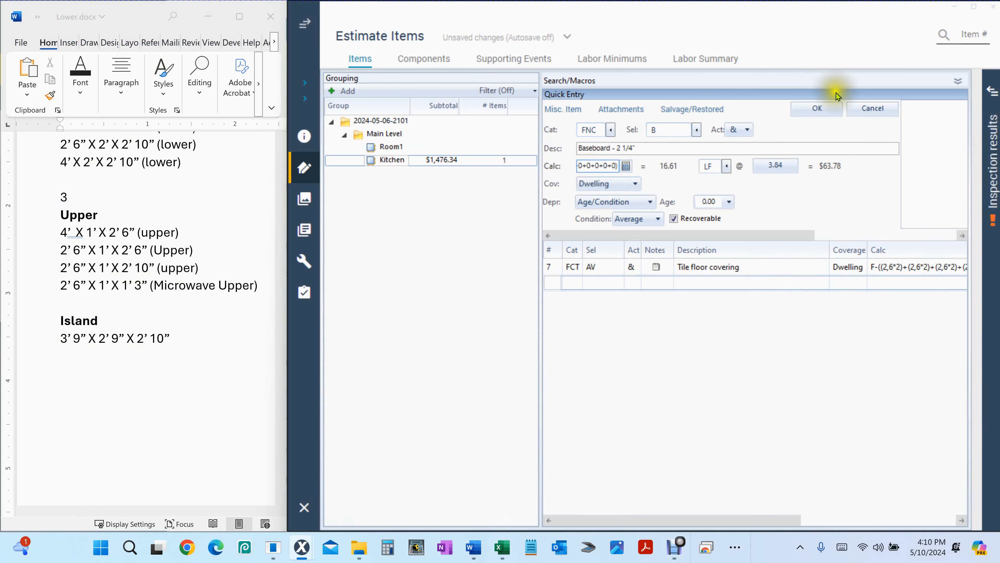
pyautogui.click(812, 107)
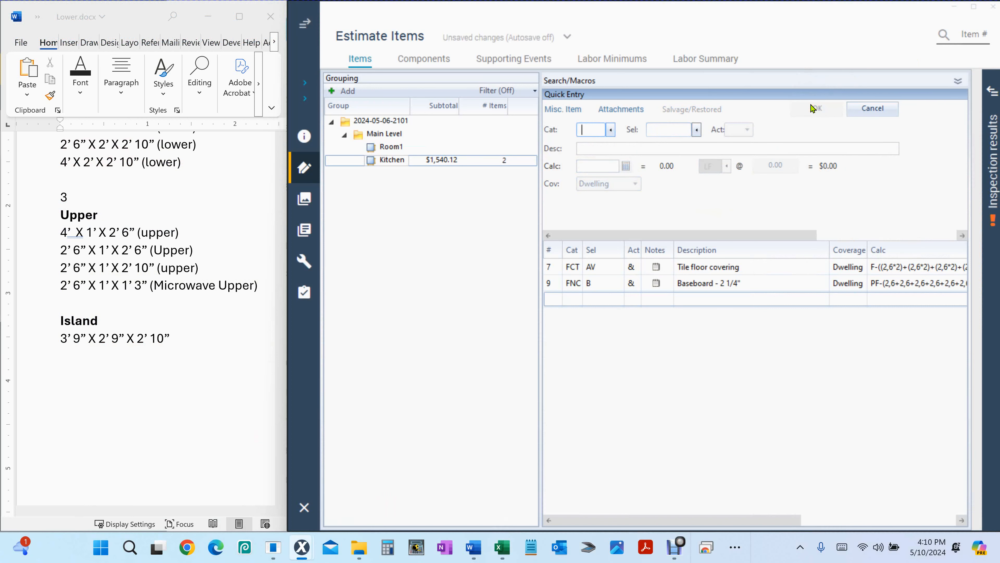
# Return to the Excel cabinet workbook and copy the lower cabinet wall deduction formula from A18.
pyautogui.moveTo(517, 540)
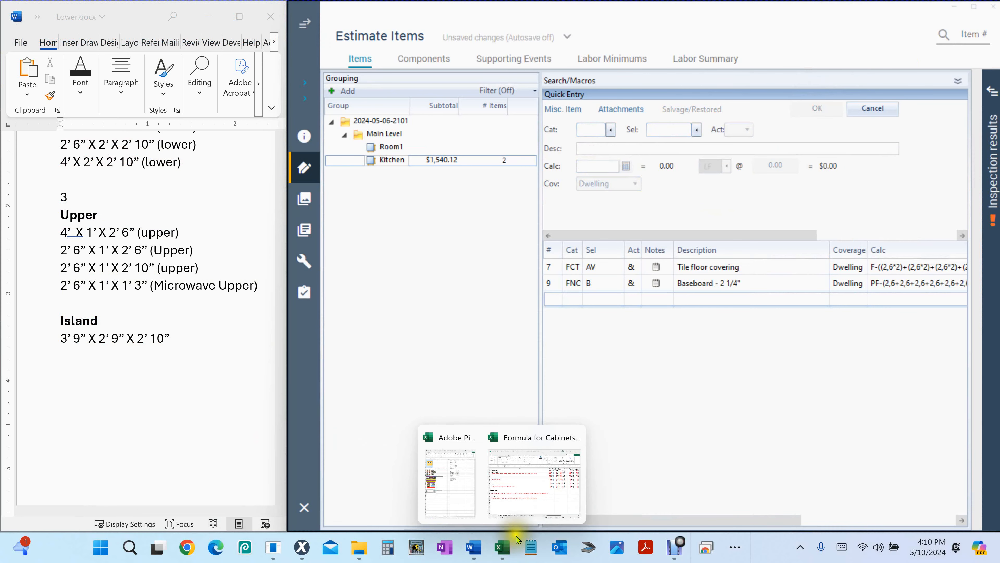
pyautogui.click(536, 508)
pyautogui.click(390, 338)
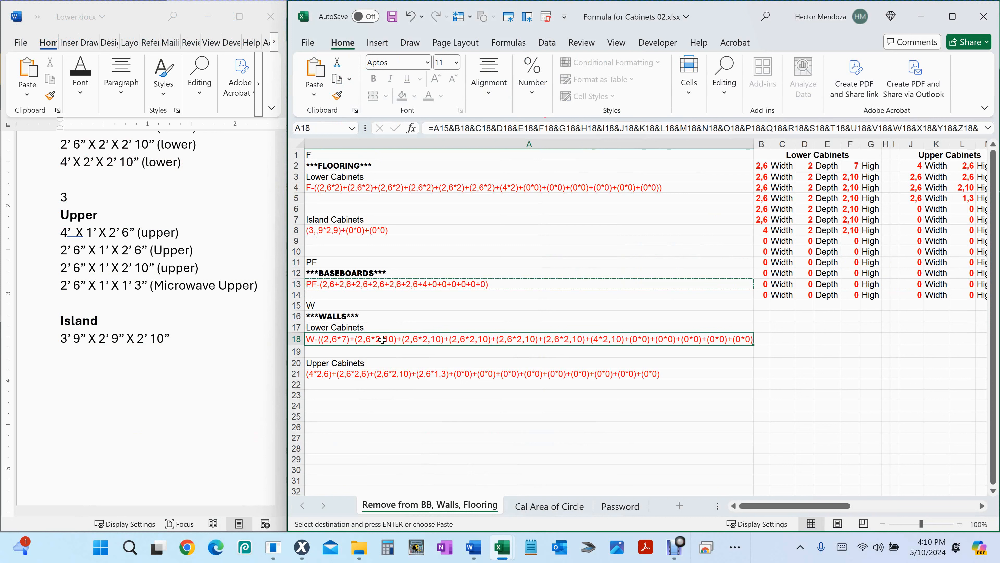
pyautogui.hotkey('ctrl', 'c')
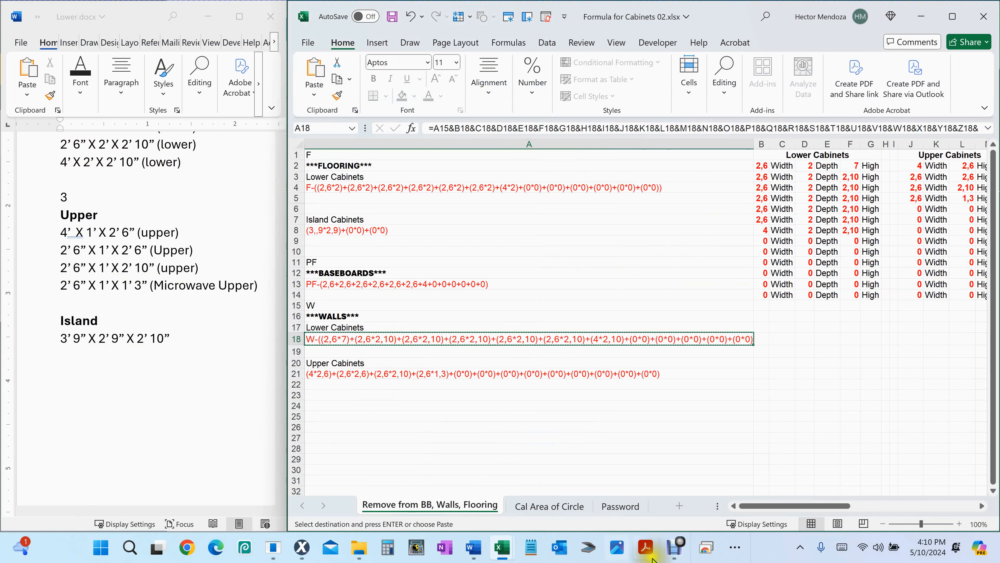
# Switch to the Xactimate estimate and add a Kitchen item DRY 1/2- with the copied wall formula as its calculation.
pyautogui.moveTo(297, 554)
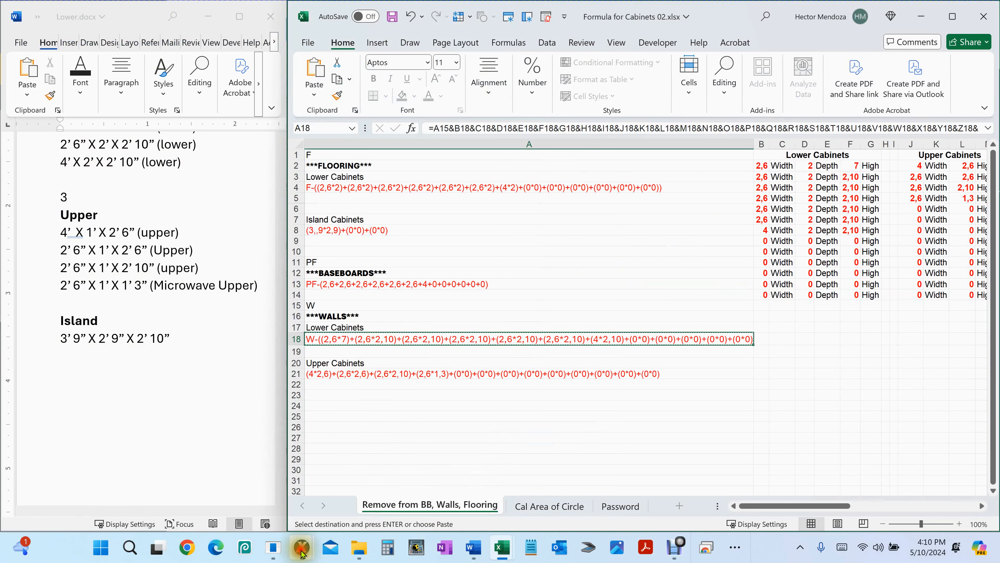
pyautogui.click(424, 507)
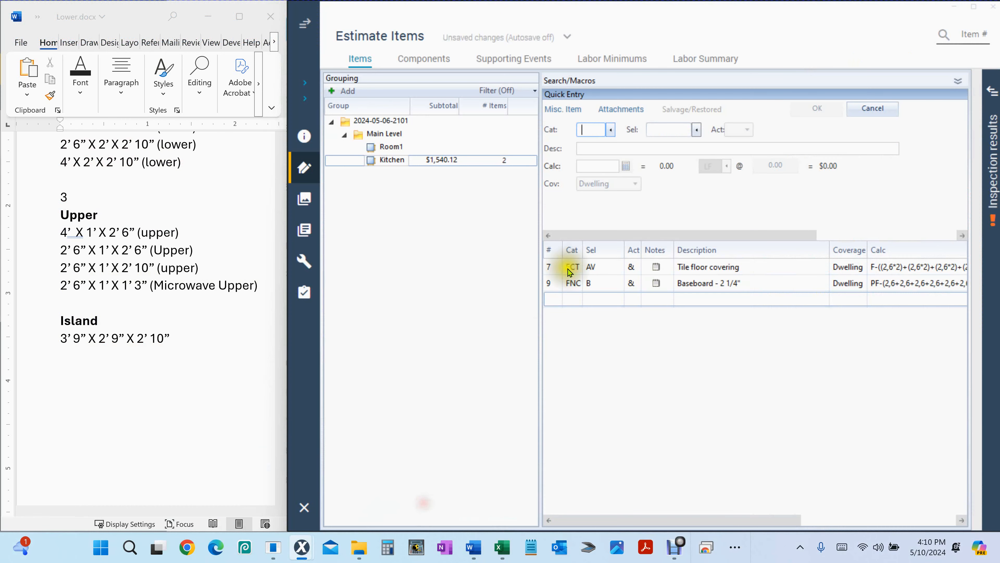
pyautogui.click(591, 126)
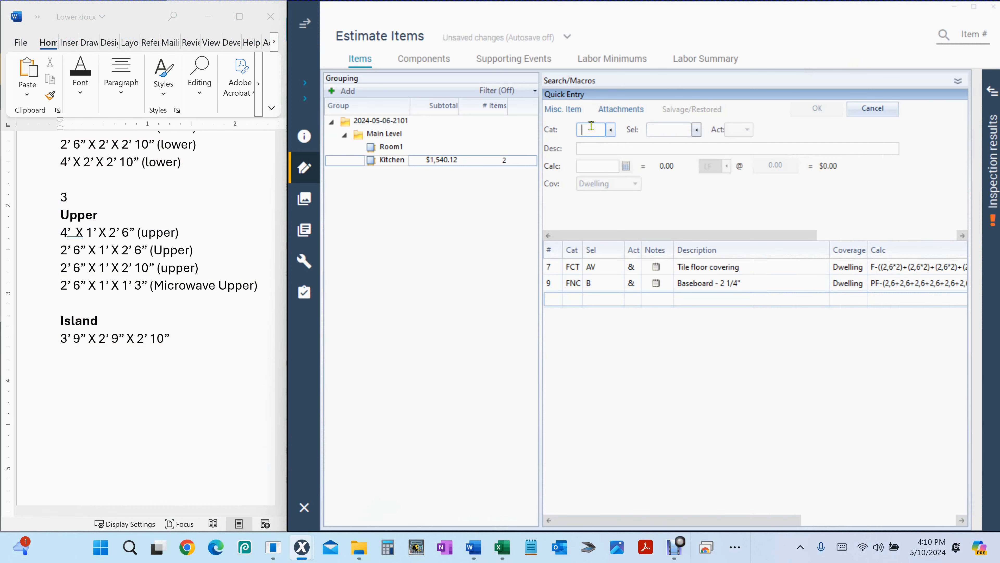
pyautogui.write('DRY')
pyautogui.write('1/2-')
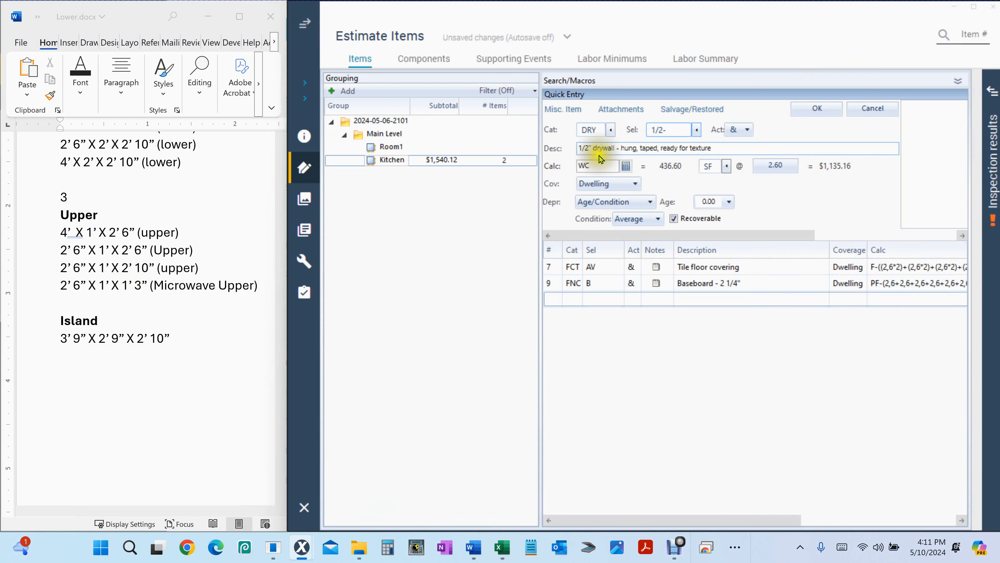
pyautogui.click(603, 168)
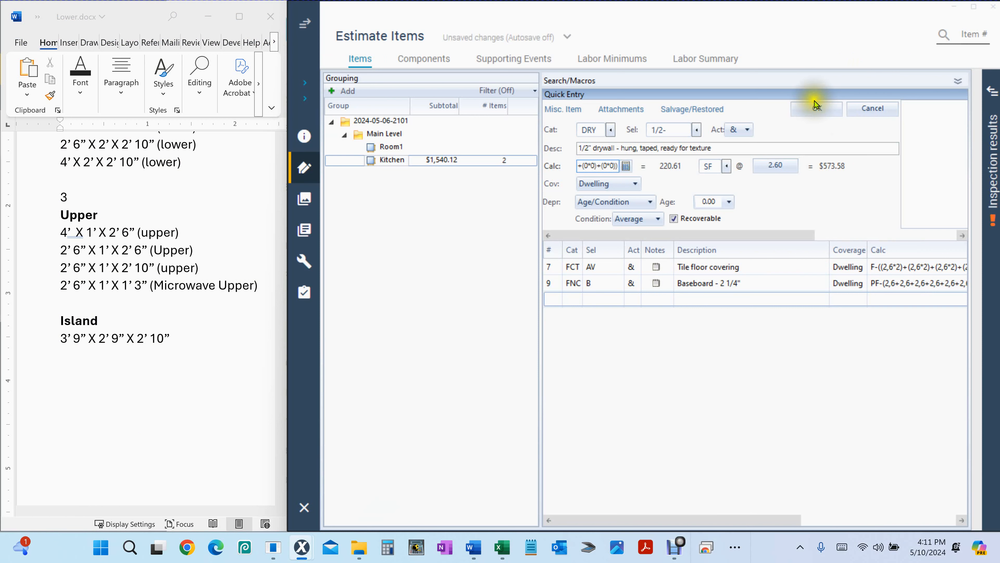
pyautogui.click(816, 110)
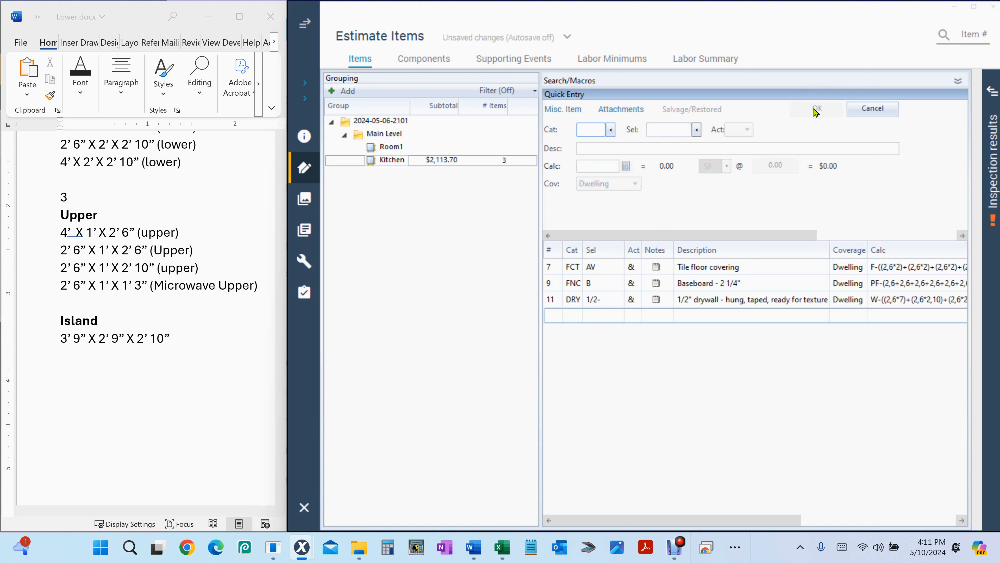
# Return to the Excel cabinet workbook and copy the lower cabinet flooring formula from A4 again.
pyautogui.moveTo(501, 547)
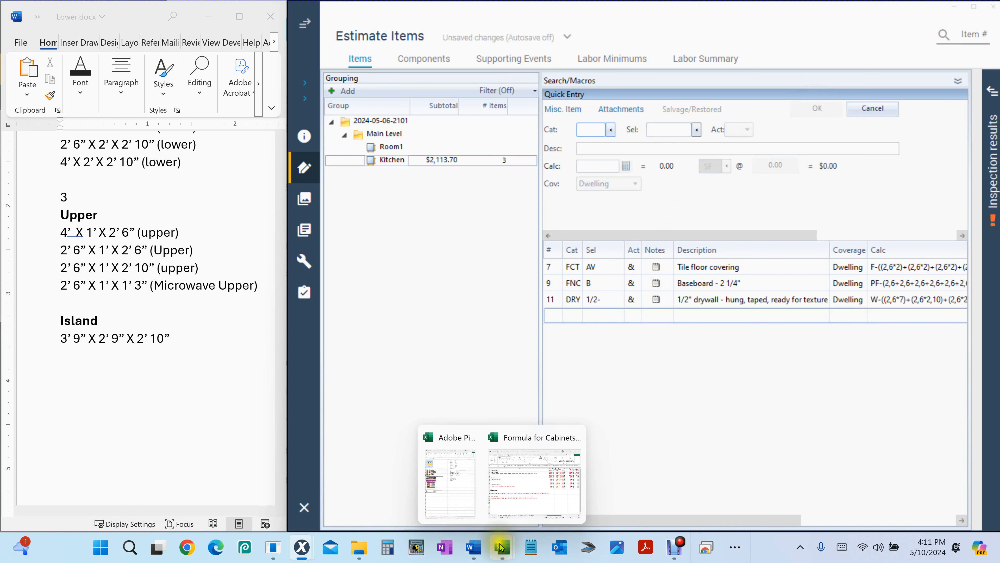
pyautogui.click(520, 517)
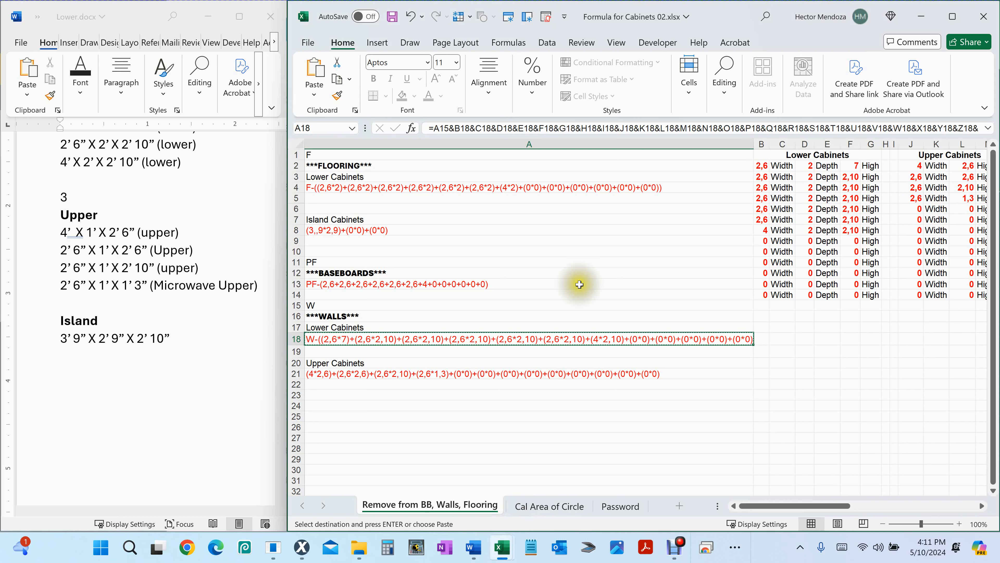
pyautogui.click(424, 190)
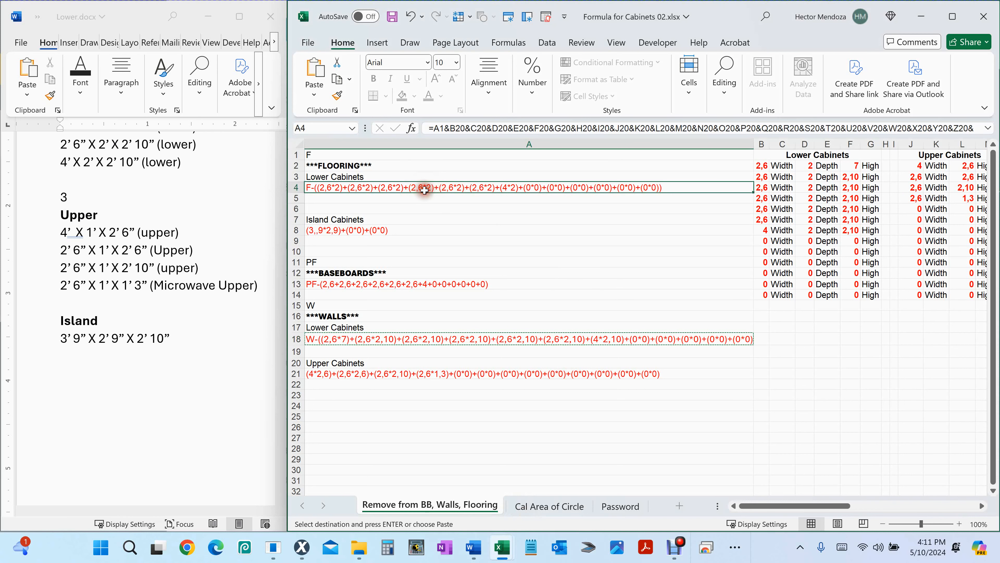
pyautogui.press('Escape')
pyautogui.hotkey('ctrl', 'c')
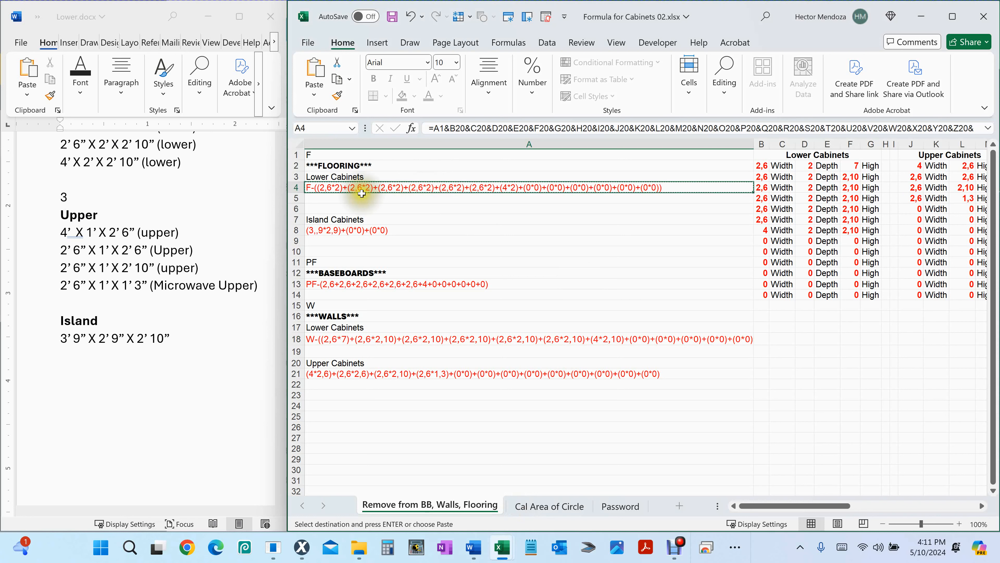
# Paste the copied lower cabinet flooring formula into A5 as values only.
pyautogui.click(331, 199)
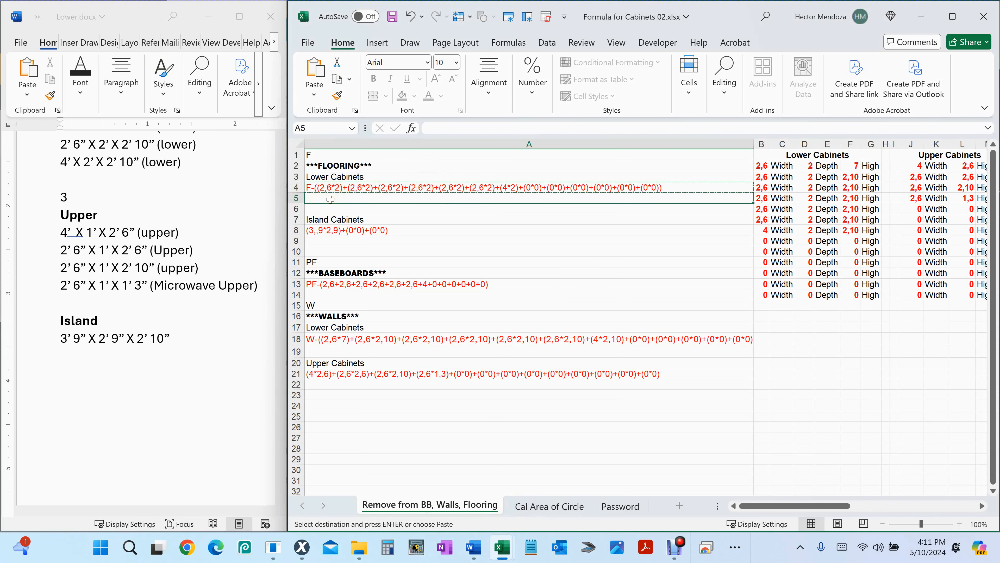
pyautogui.rightClick(330, 199)
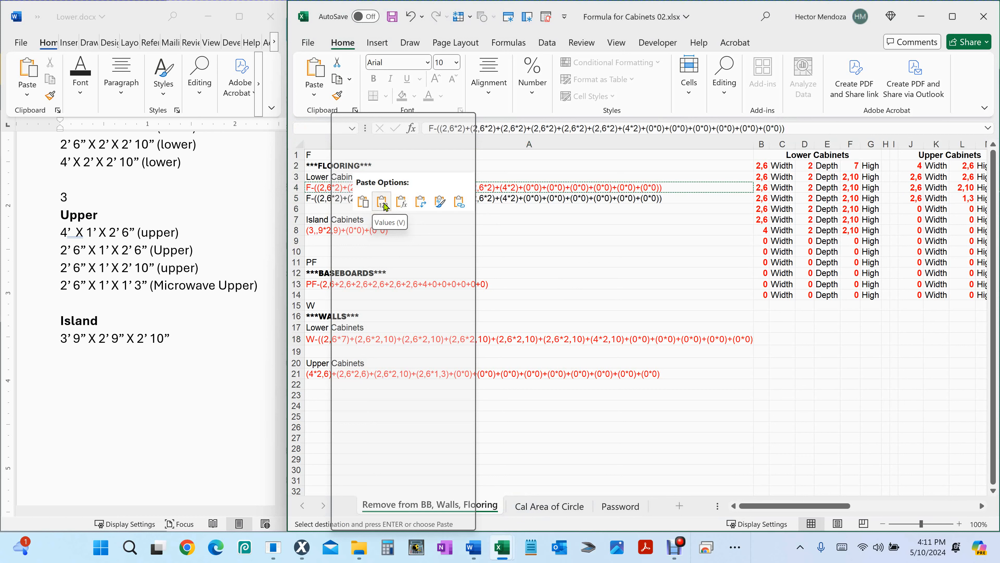
pyautogui.click(384, 205)
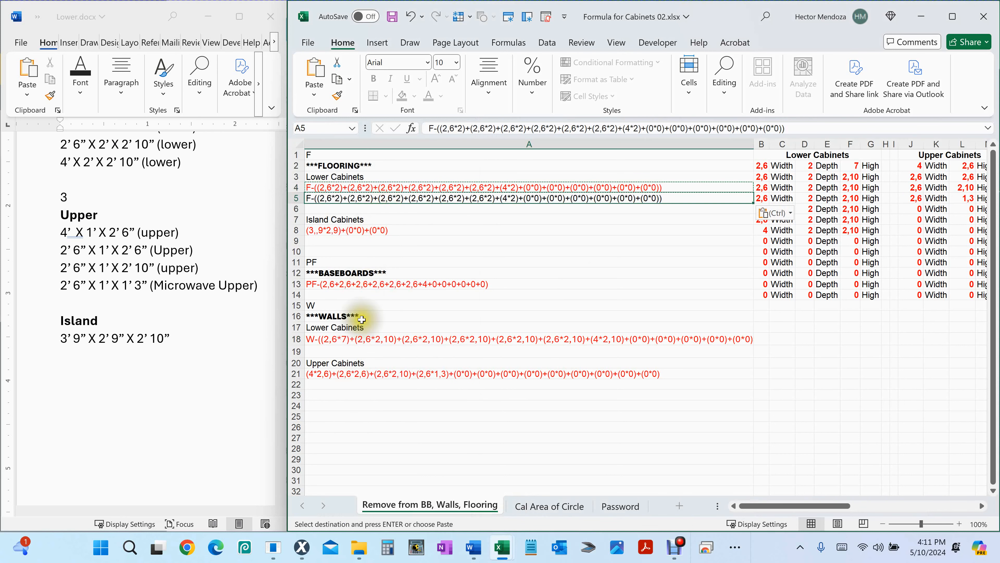
# Copy the lower cabinet wall formula from A18 and paste it into A19 as values only.
pyautogui.click(366, 341)
pyautogui.hotkey('ctrl', 'c')
pyautogui.rightClick(321, 355)
pyautogui.click(373, 201)
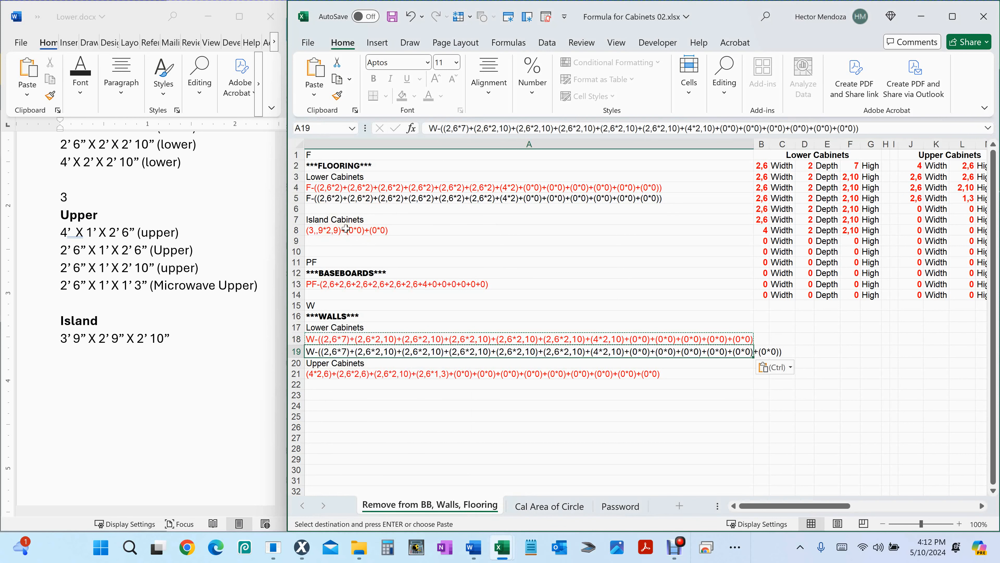
# Copy the island cabinet flooring formula from A8 and paste it into A9 as values only.
pyautogui.click(346, 229)
pyautogui.hotkey('ctrl', 'c')
pyautogui.click(338, 242)
pyautogui.rightClick(338, 242)
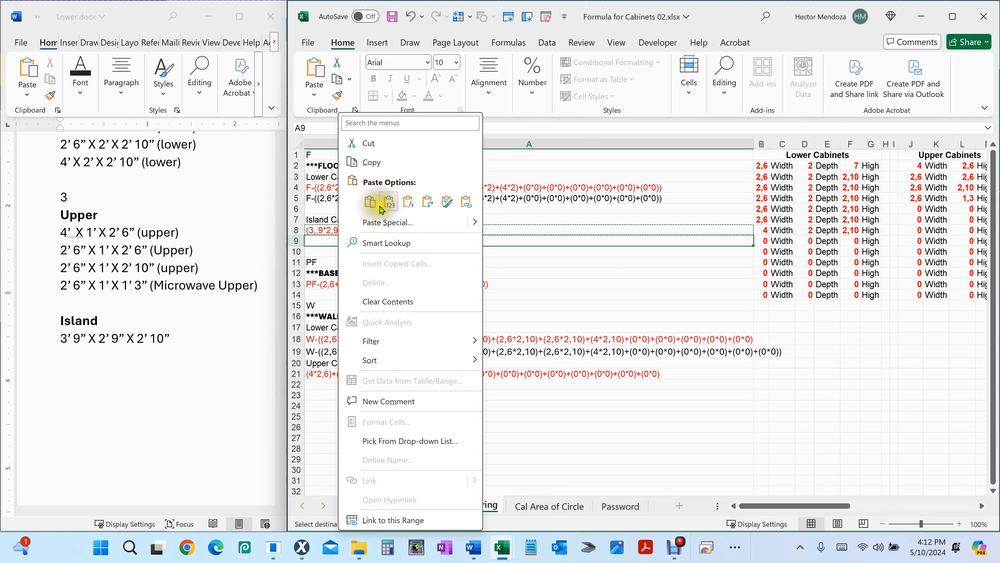
pyautogui.click(380, 207)
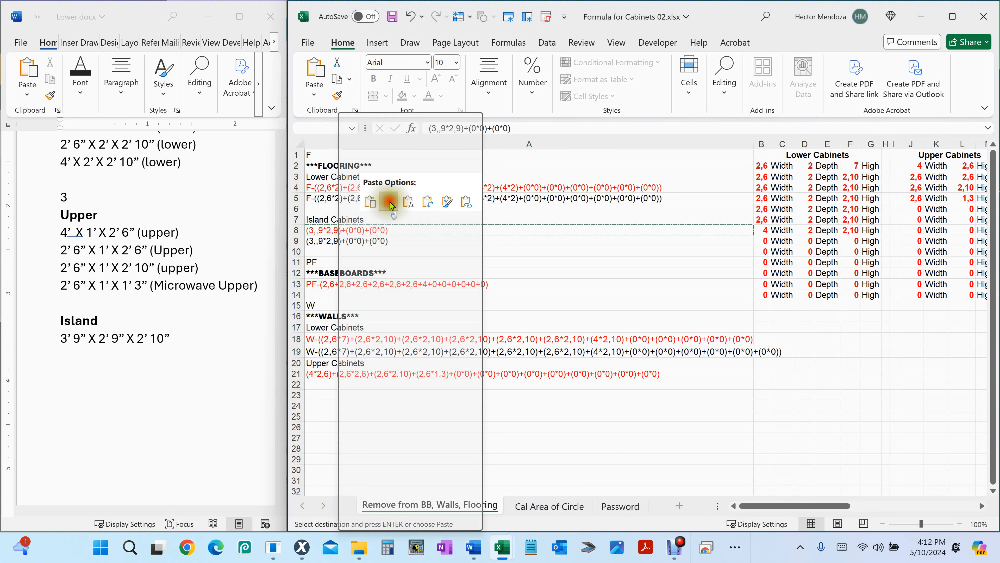
# Copy the upper cabinet wall formula from A21 and paste it into A22 as values only.
pyautogui.click(358, 374)
pyautogui.press('Escape')
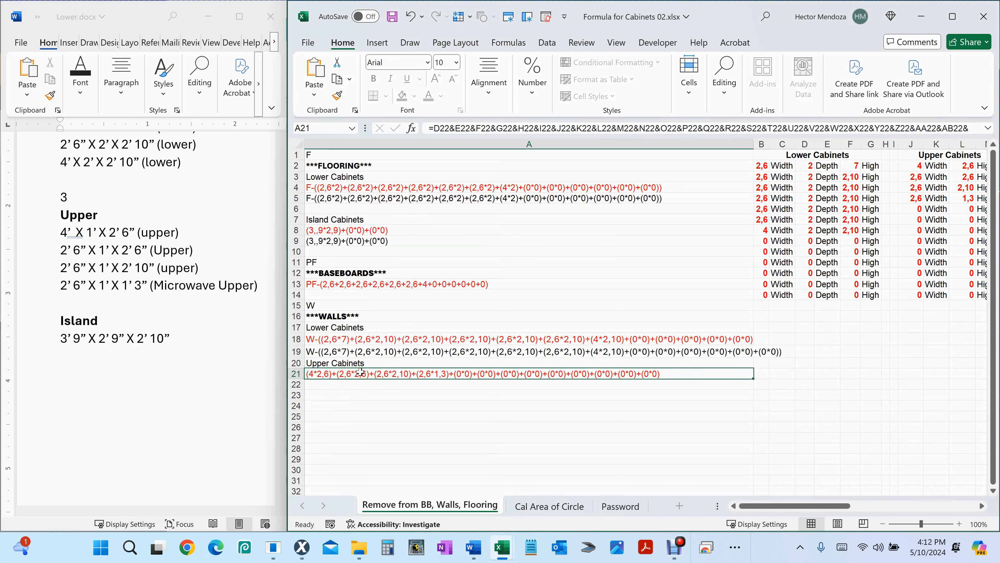
pyautogui.hotkey('ctrl', 'c')
pyautogui.click(342, 384)
pyautogui.rightClick(341, 386)
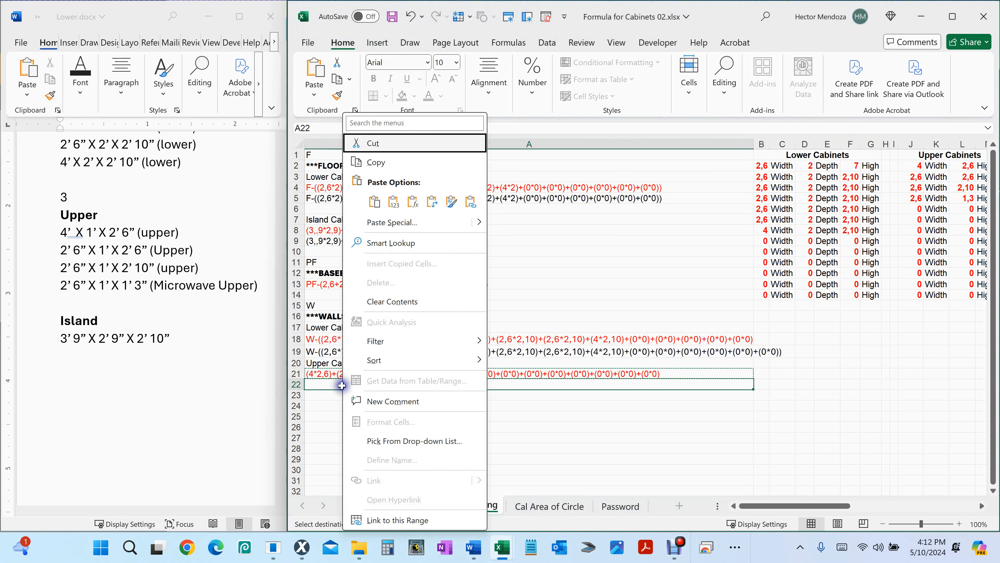
pyautogui.click(393, 202)
pyautogui.click(391, 417)
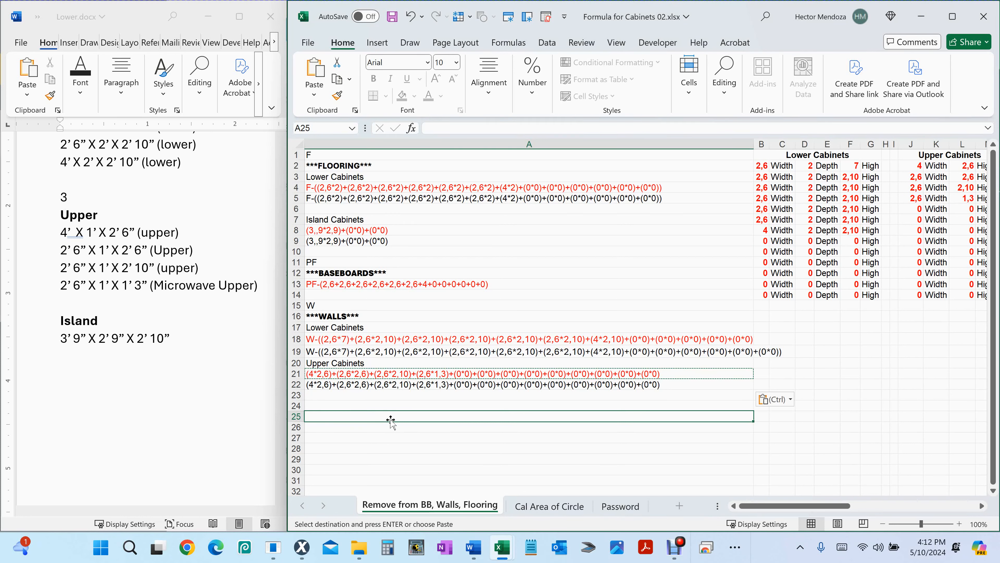
# Copy the island term (3,,9*2,9) from A9 and replace all the (0*0) terms in A5 with it.
pyautogui.click(366, 240)
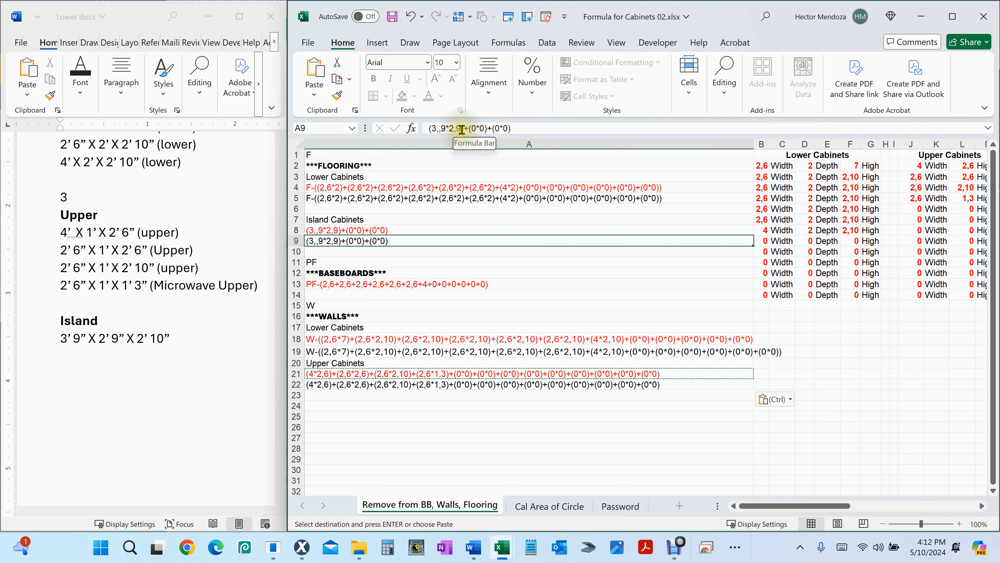
pyautogui.moveTo(463, 128); pyautogui.dragTo(379, 130)
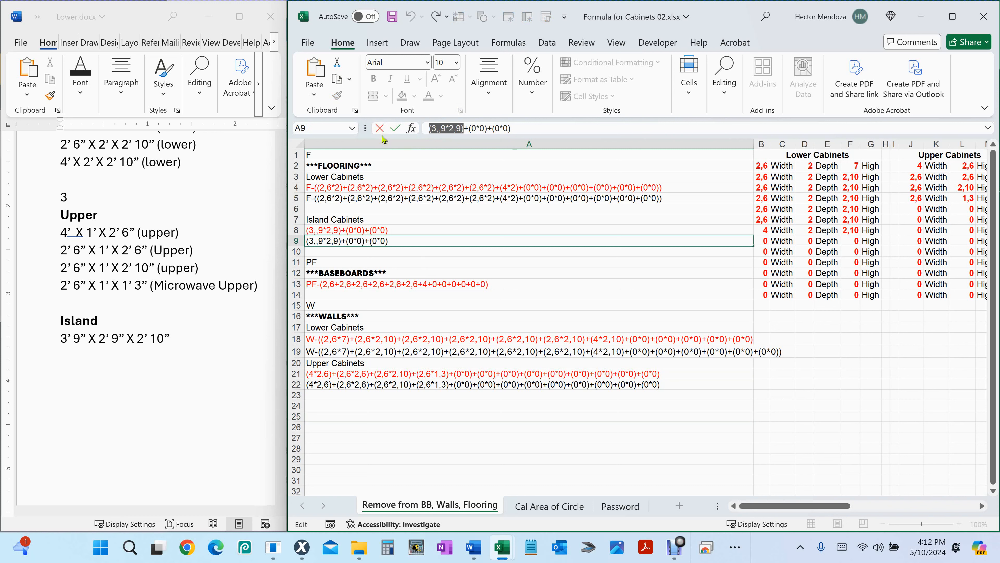
pyautogui.click(367, 197)
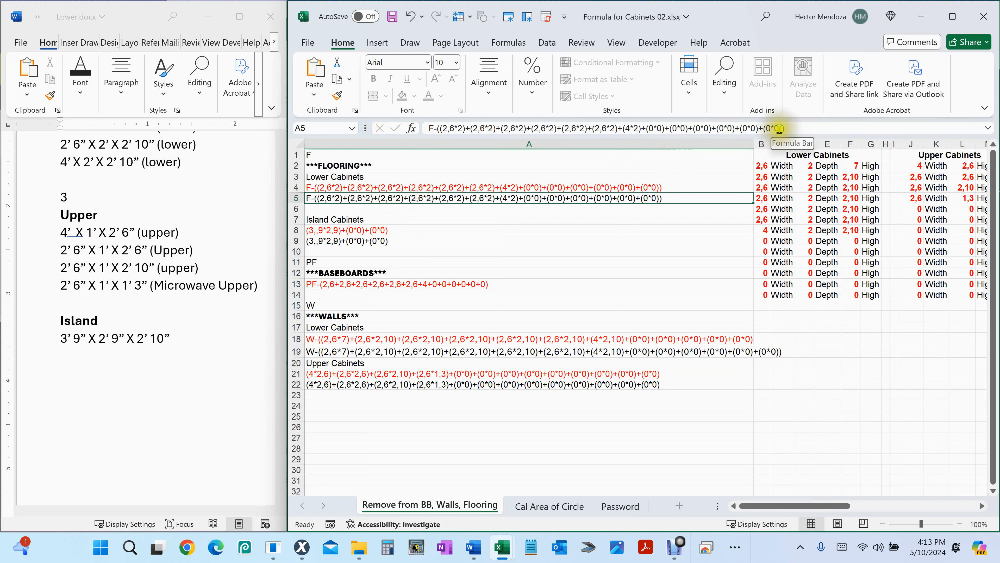
pyautogui.moveTo(782, 128); pyautogui.dragTo(647, 144)
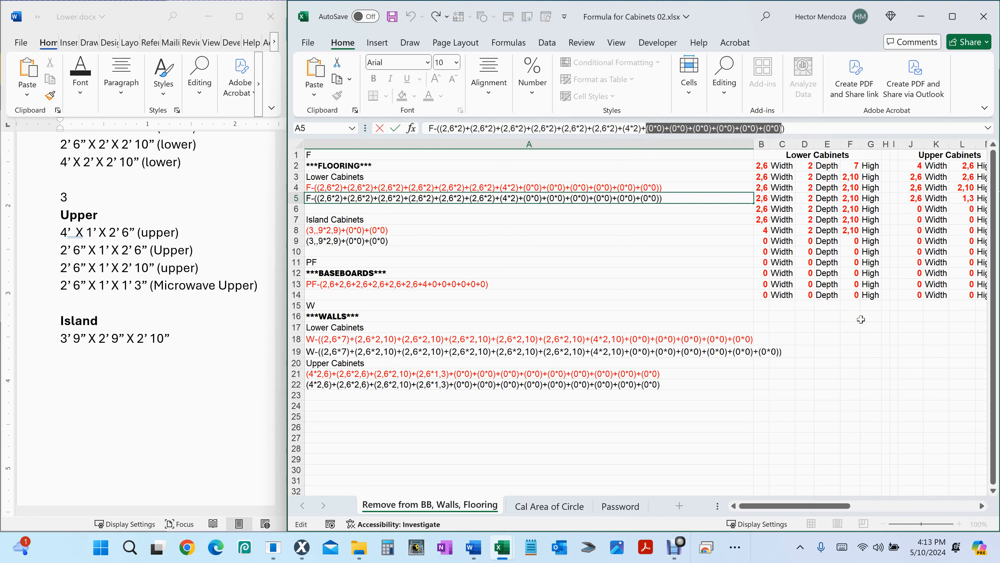
pyautogui.hotkey('ctrl', 'v')
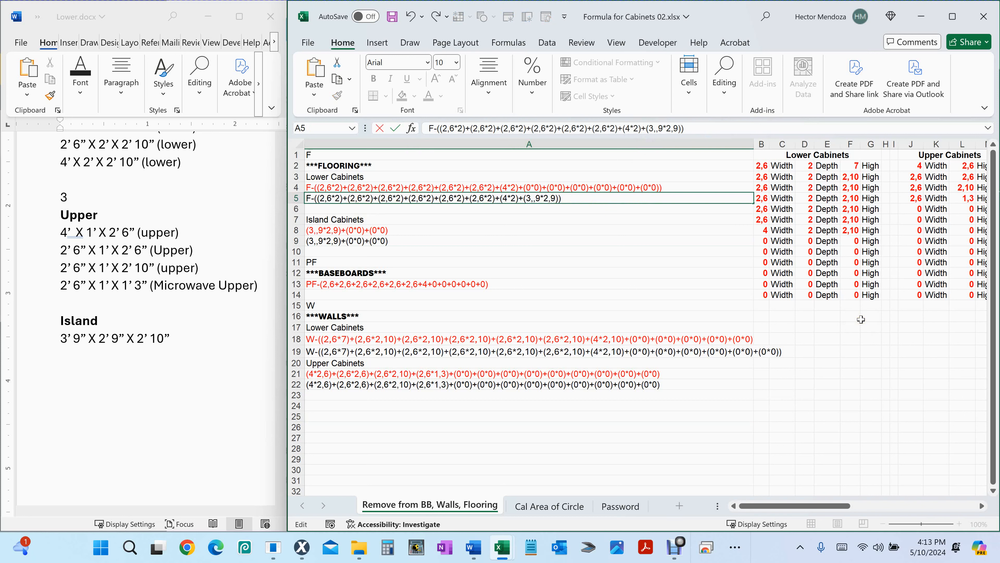
# Copy the whole combined flooring formula from A5, switch to the Xactimate estimate and open the FCT AV tile floor item.
pyautogui.moveTo(698, 129); pyautogui.dragTo(274, 113)
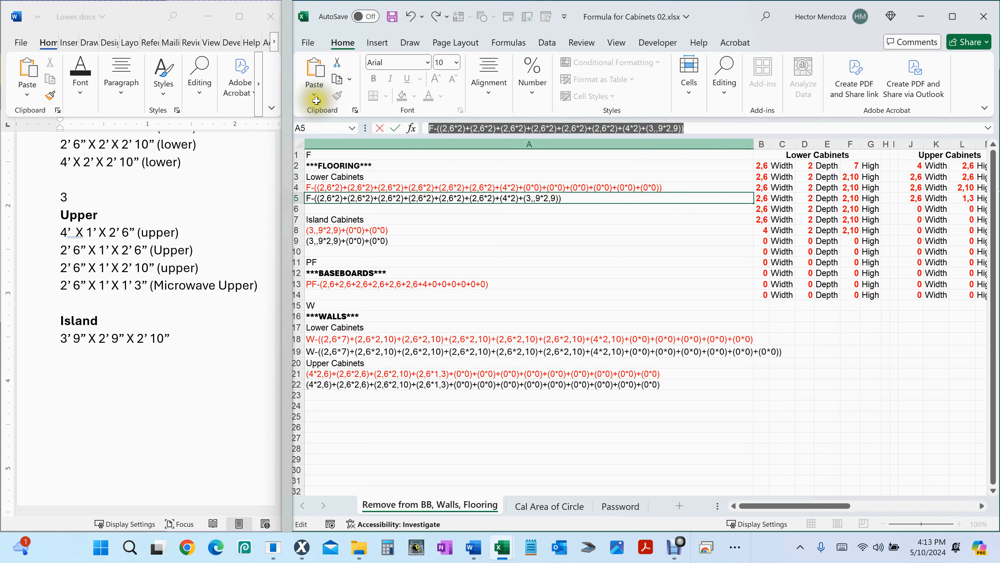
pyautogui.click(303, 551)
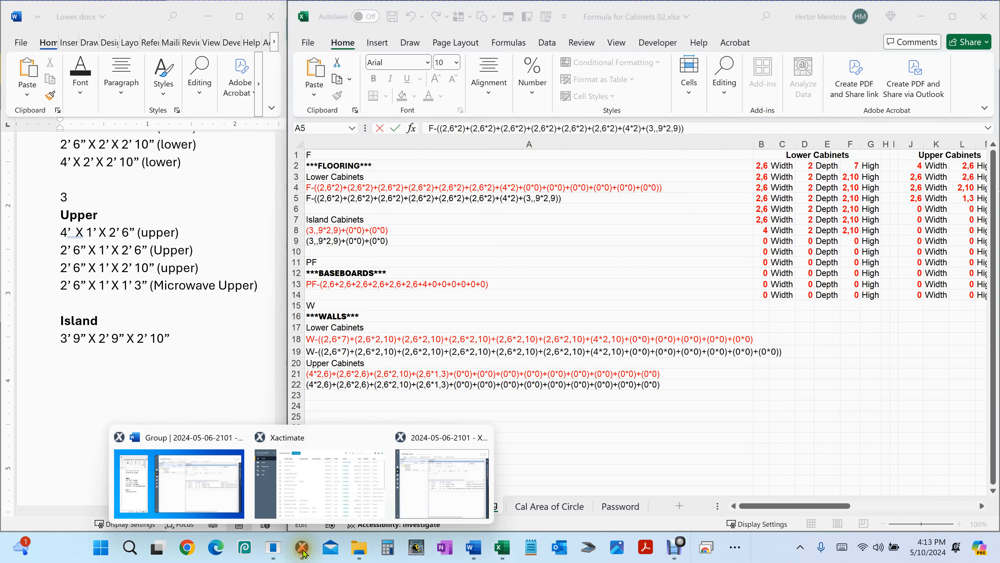
pyautogui.click(447, 490)
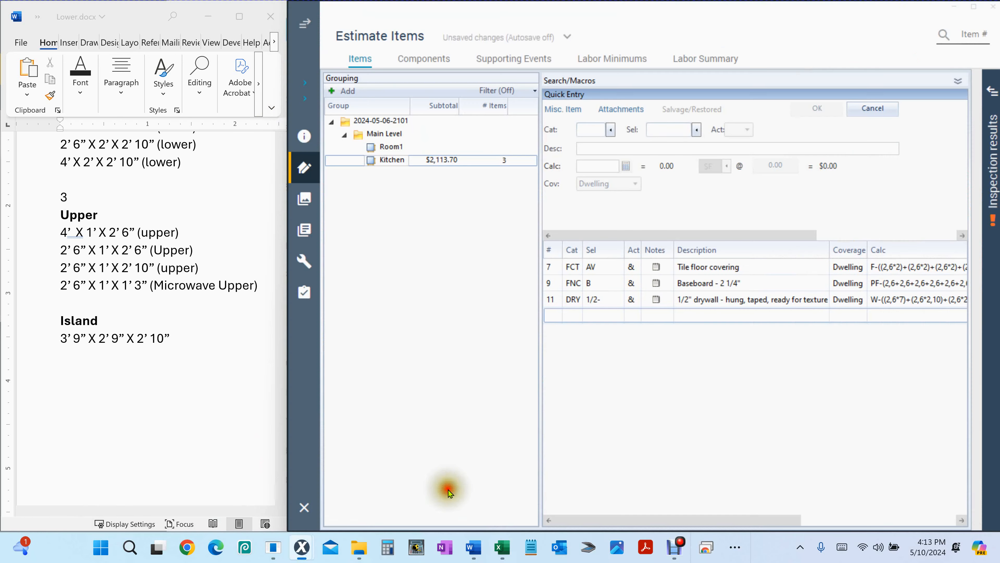
pyautogui.click(574, 268)
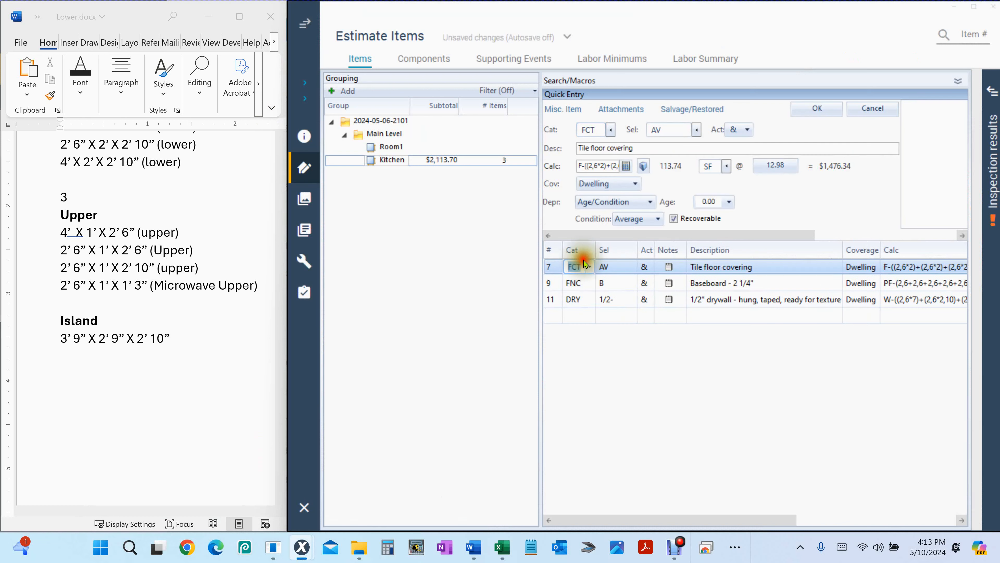
# Try to replace the tile floor item's calculation with the copied formula containing (3,,9*2,9).
pyautogui.click(598, 168)
pyautogui.press('BackSpace')
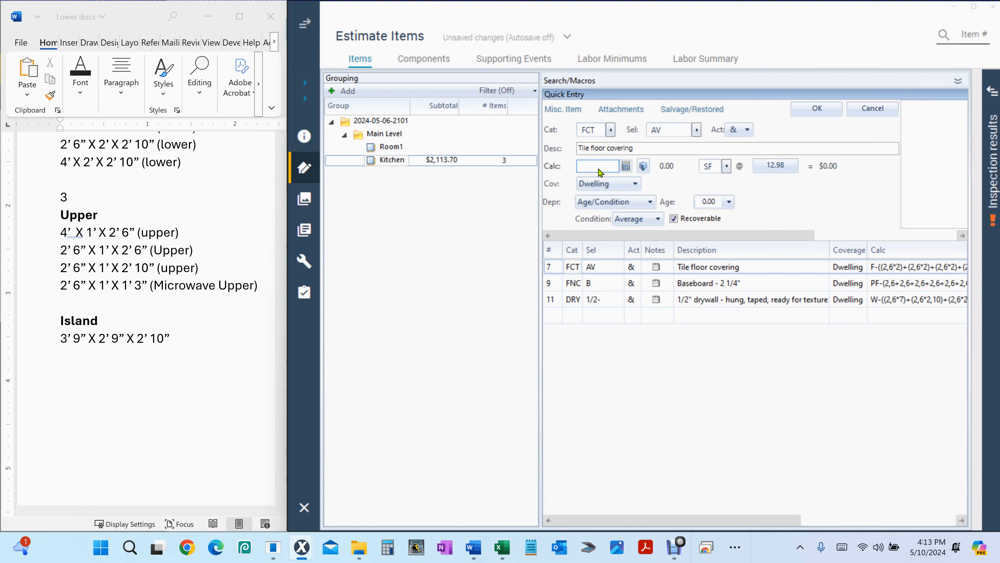
pyautogui.hotkey('ctrl', 'v')
pyautogui.click(817, 109)
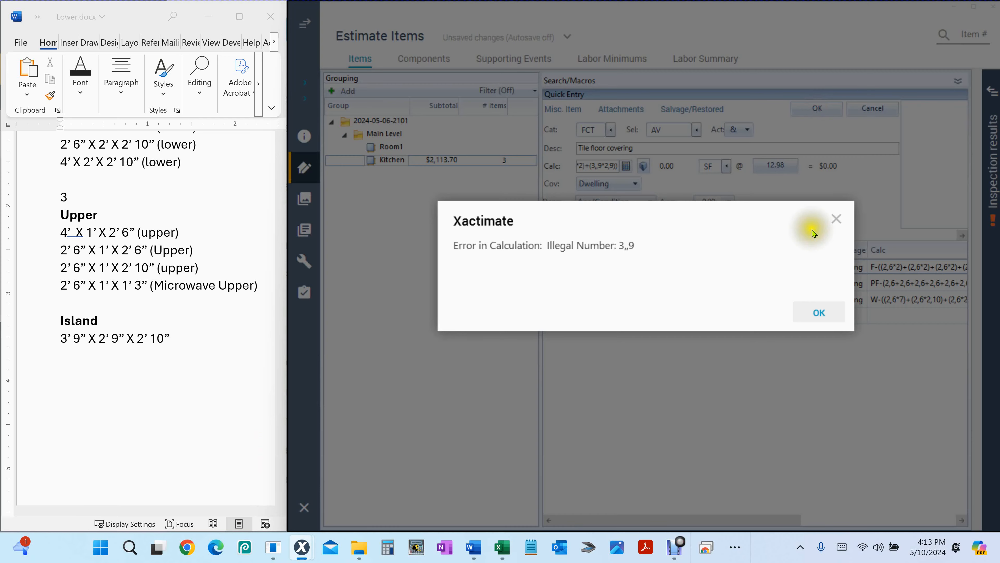
pyautogui.click(819, 317)
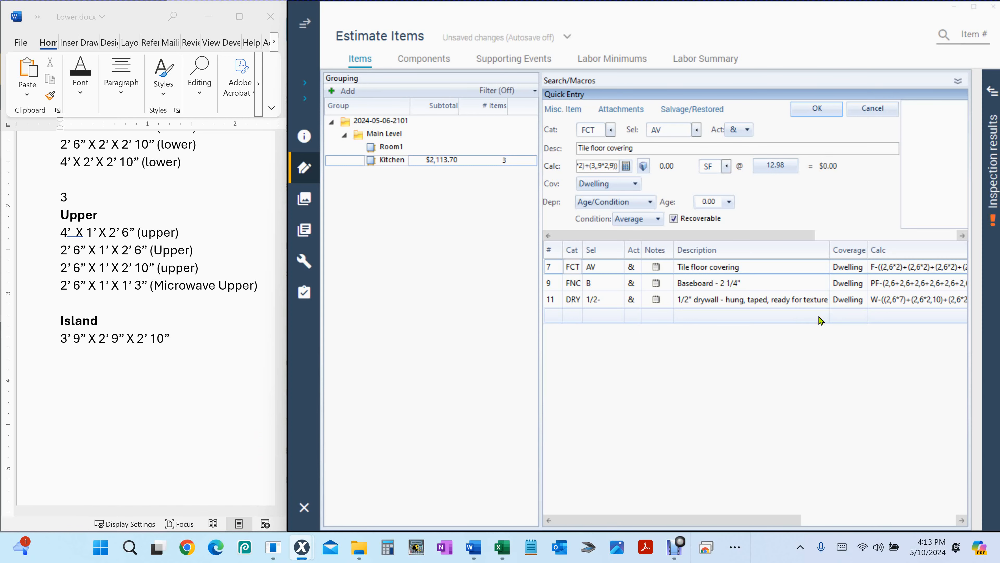
# Return to the Excel cabinet workbook, correct the island term in A5 to (3,9*2,9) and copy the whole formula.
pyautogui.moveTo(498, 554)
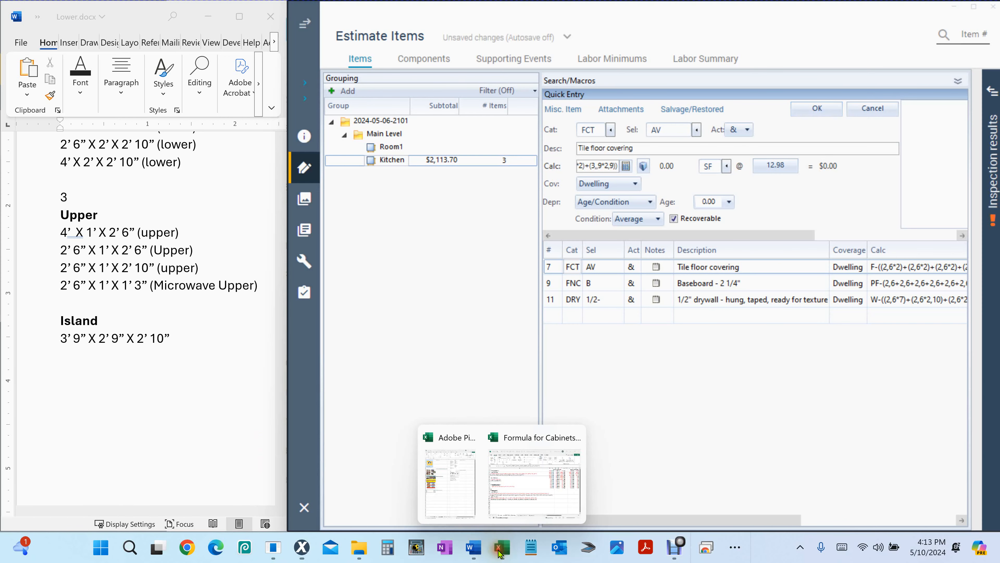
pyautogui.click(517, 509)
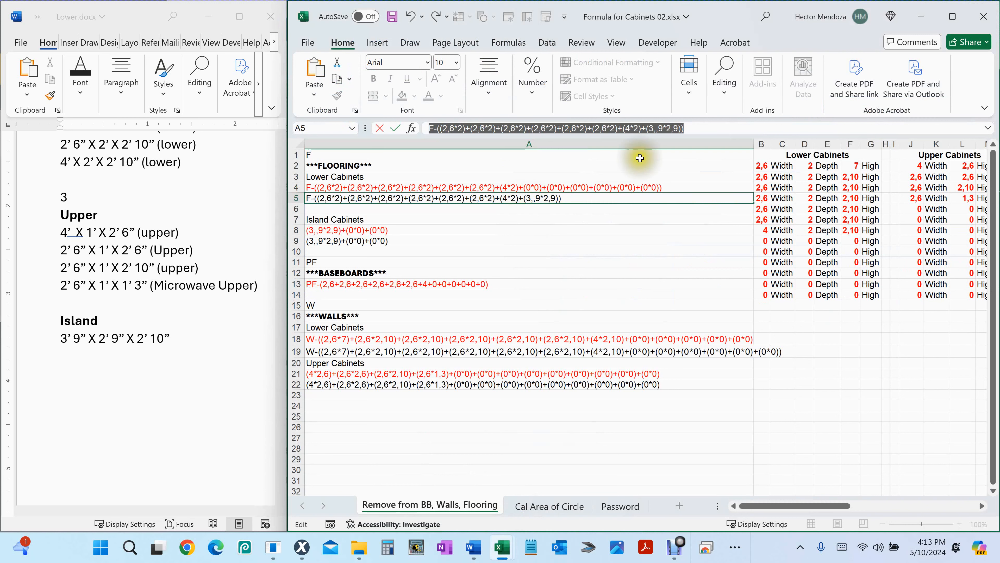
pyautogui.click(658, 129)
pyautogui.press('BackSpace')
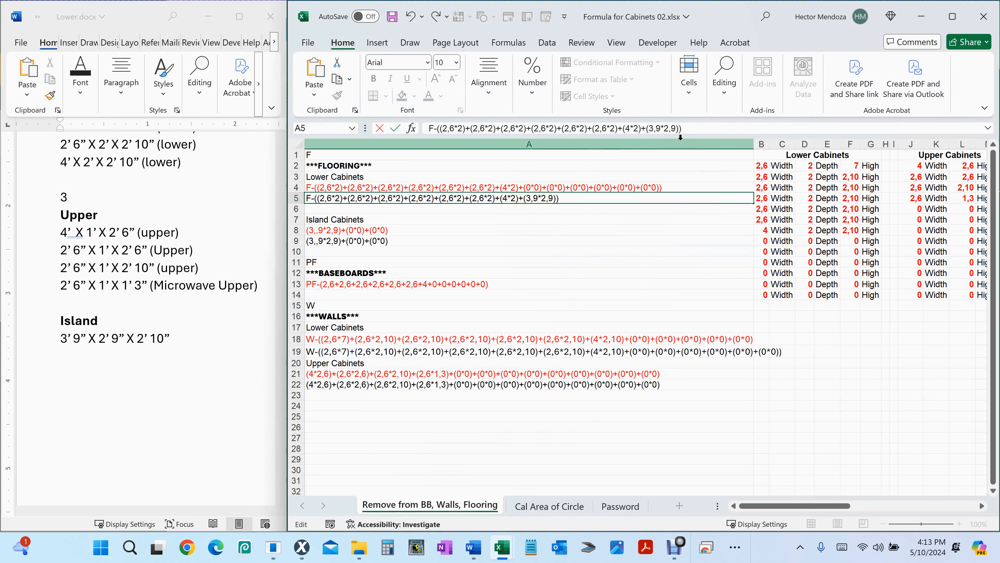
pyautogui.tripleClick(692, 127)
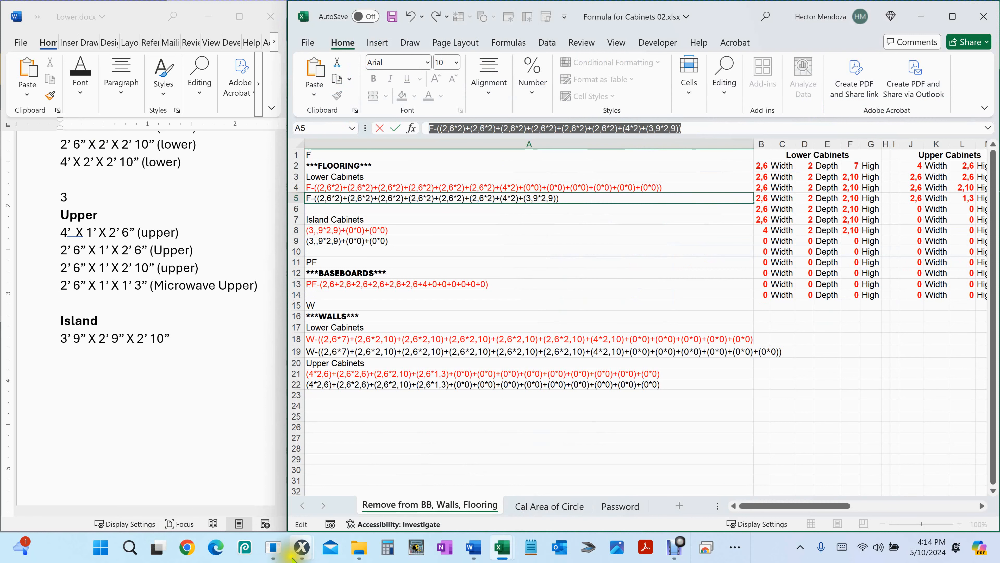
# Switch to the Xactimate estimate and replace the FCT AV item's calculation with the corrected flooring formula.
pyautogui.moveTo(307, 556)
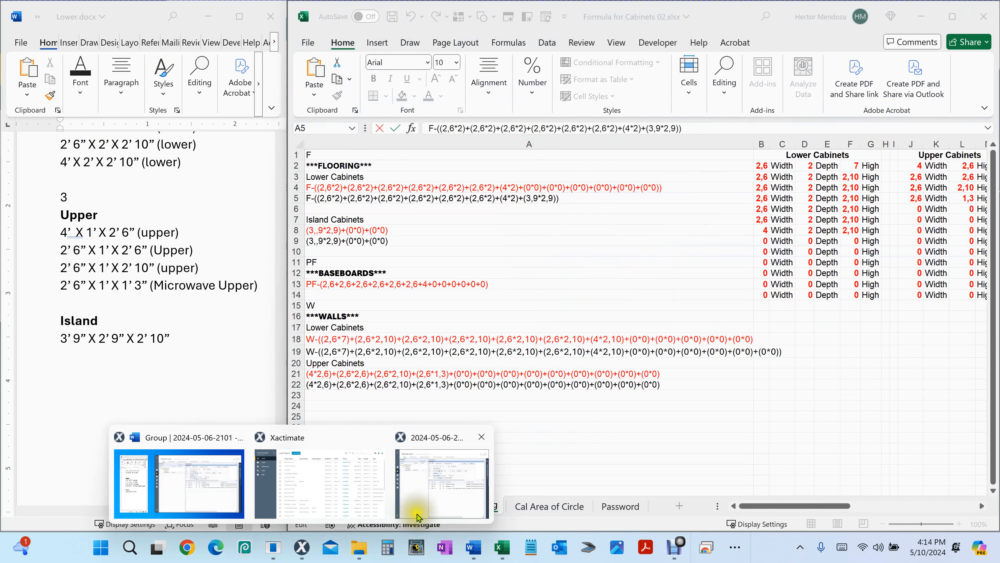
pyautogui.click(429, 496)
pyautogui.click(609, 168)
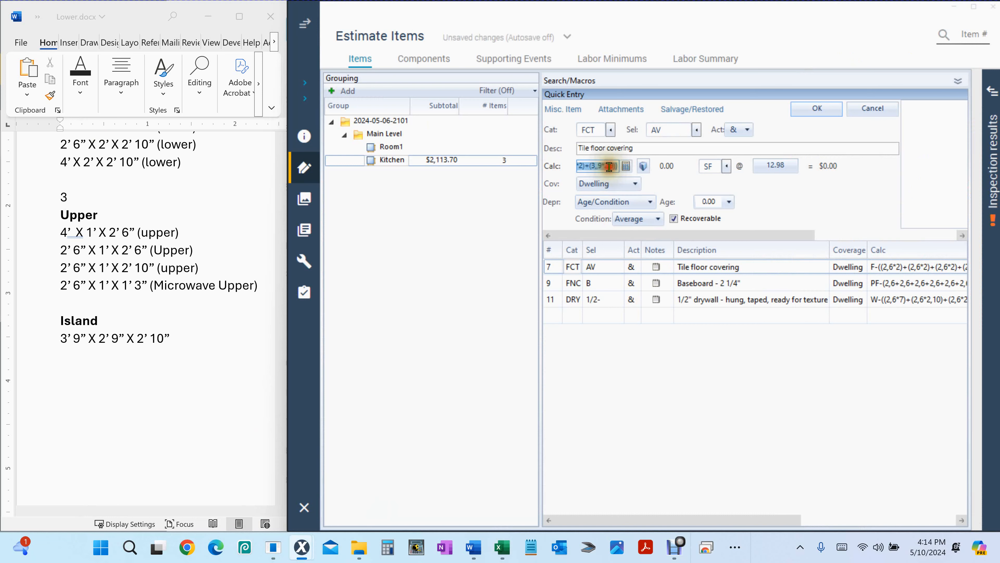
pyautogui.press('BackSpace')
pyautogui.hotkey('ctrl', 'v')
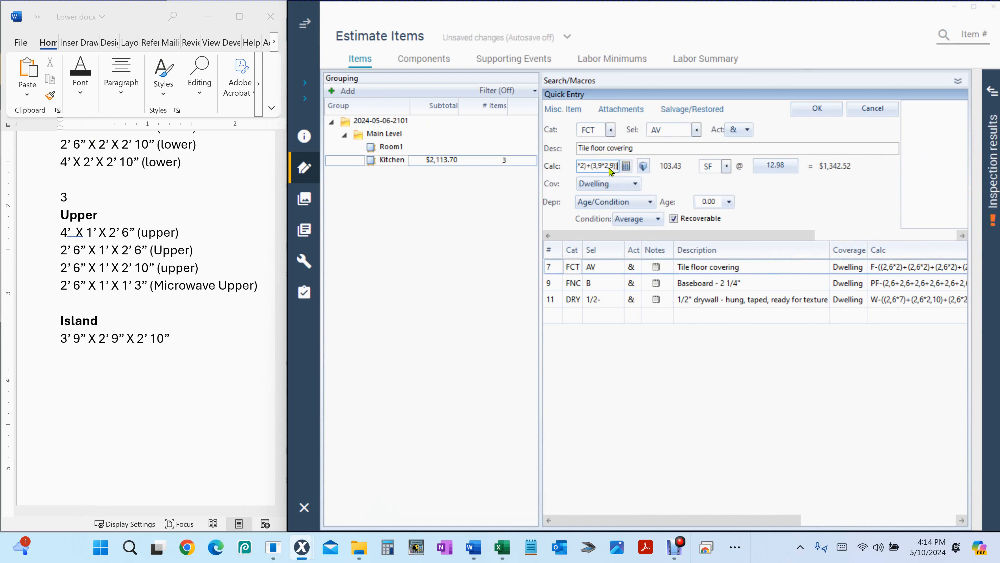
pyautogui.click(818, 110)
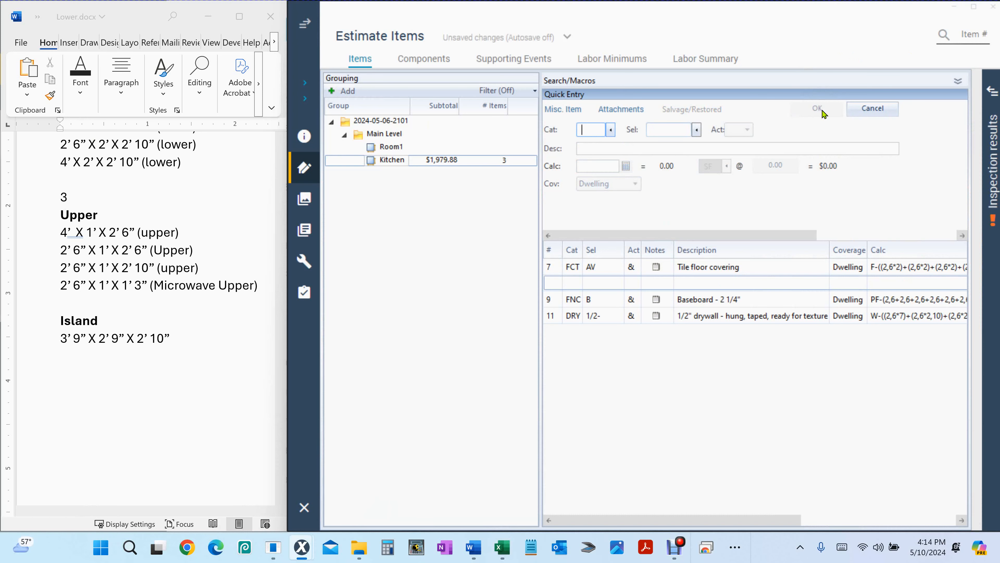
# Return to the Excel cabinet workbook and copy the upper cabinet terms (4*2,6)+(2,6*2,6)+(2,6*2,10)+(2,6*1,3) from A22.
pyautogui.hotkey('alt', 'Tab')
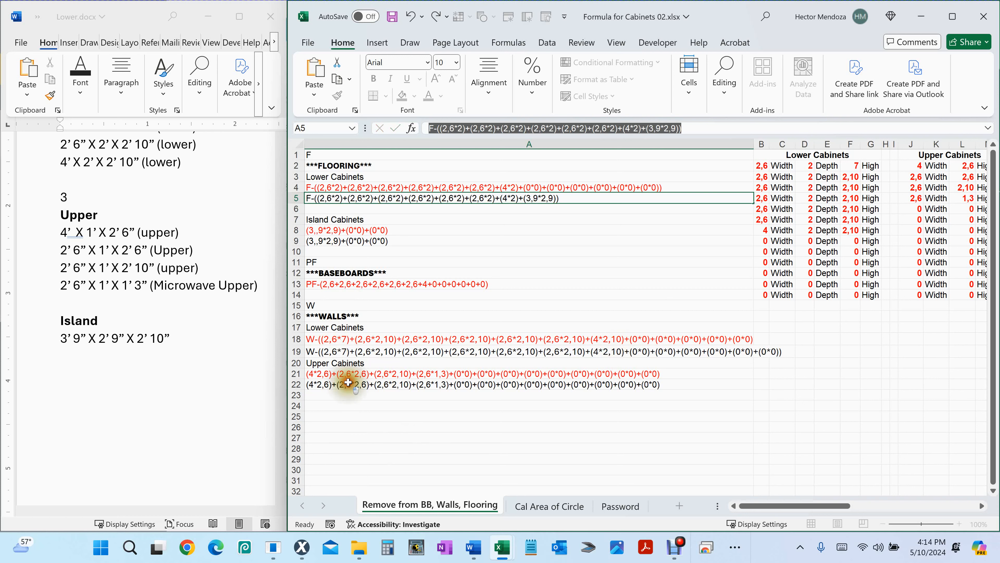
pyautogui.click(348, 383)
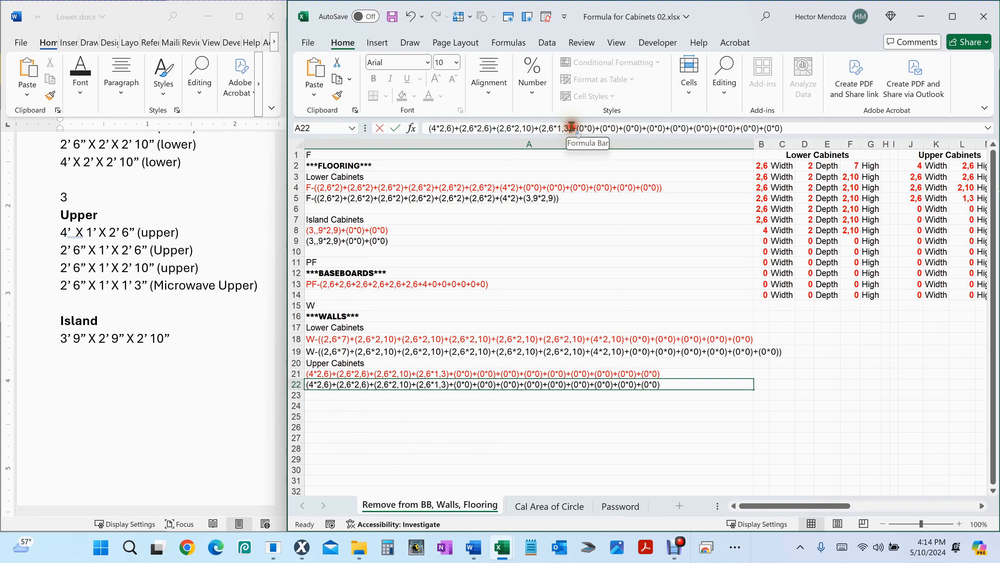
pyautogui.moveTo(572, 127); pyautogui.dragTo(317, 120)
pyautogui.hotkey('ctrl', 'c')
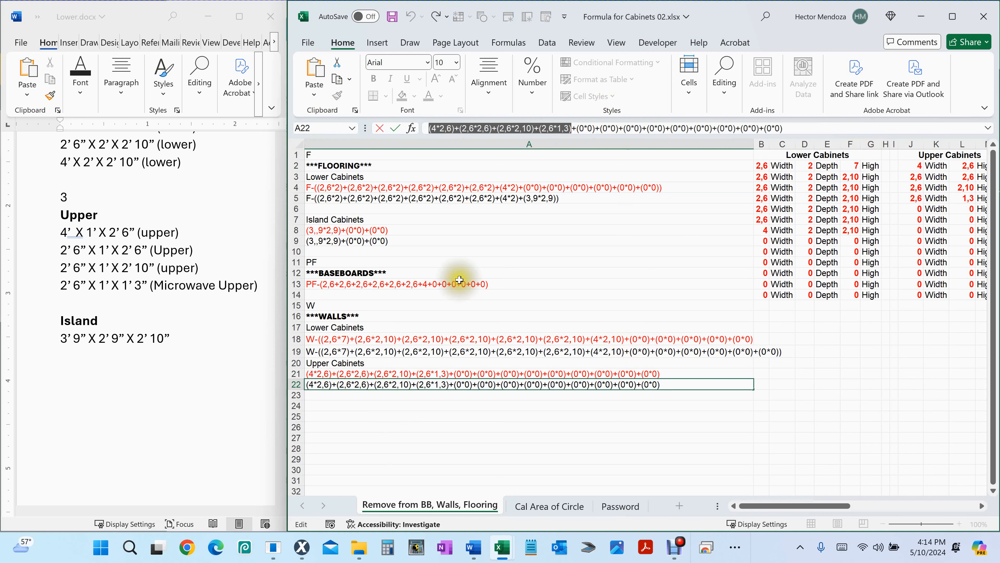
# Replace all the (0*0) terms in the A19 wall formula with the copied upper cabinet terms.
pyautogui.click(319, 352)
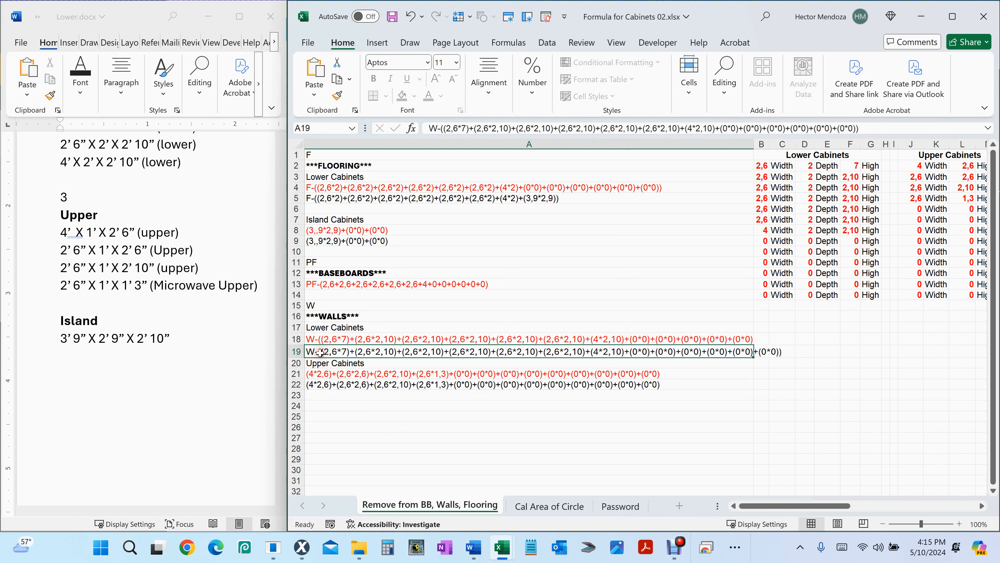
pyautogui.moveTo(855, 127); pyautogui.dragTo(824, 128)
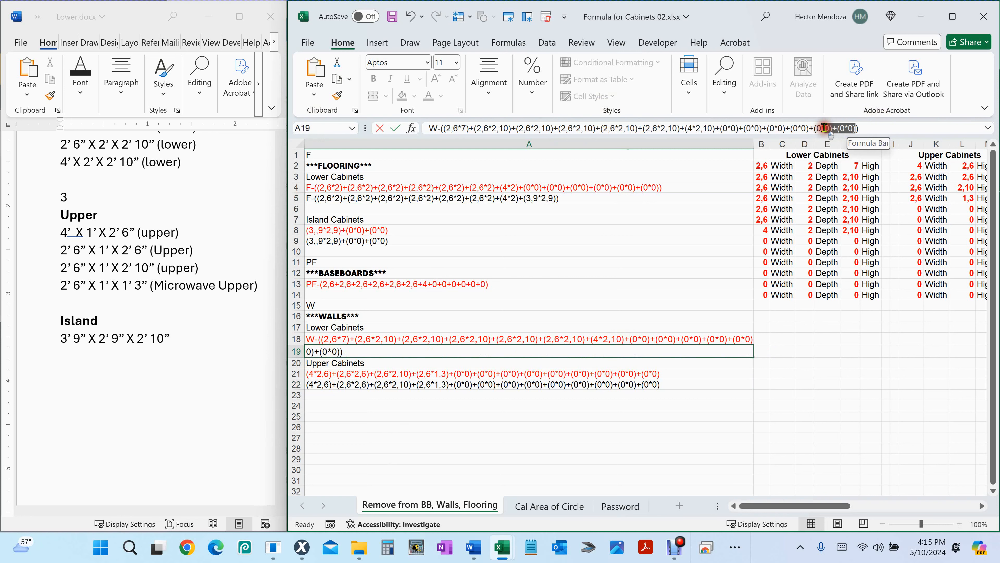
pyautogui.moveTo(825, 128); pyautogui.dragTo(722, 147)
pyautogui.hotkey('ctrl', 'v')
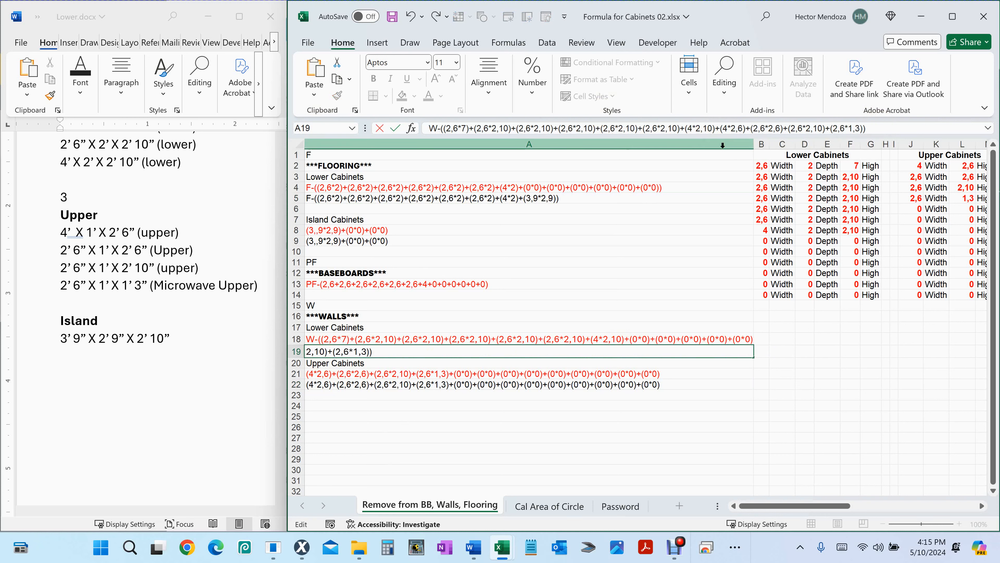
# Finish editing the combined lower and upper cabinet wall formula in A19 and copy that cell.
pyautogui.press('Return')
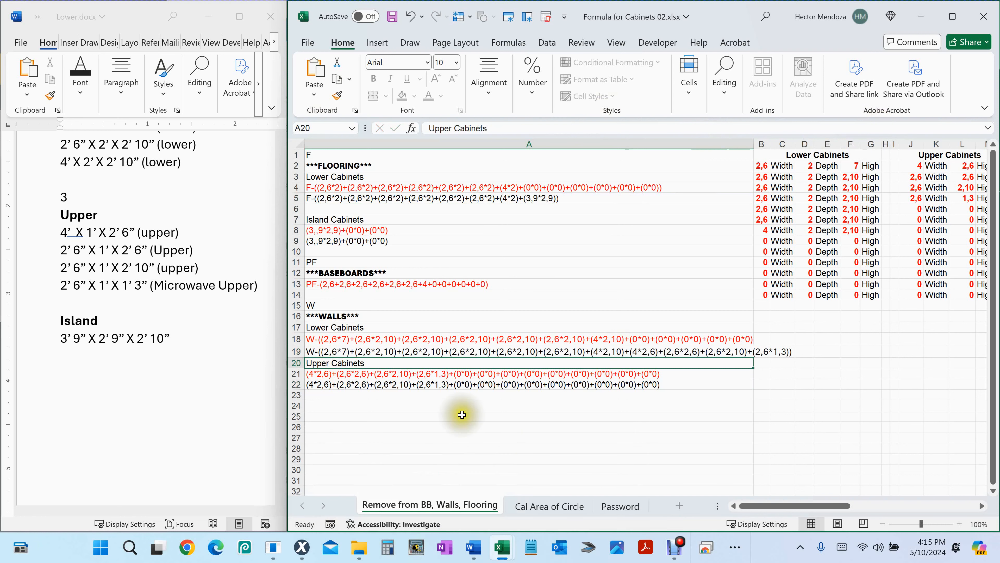
pyautogui.click(498, 351)
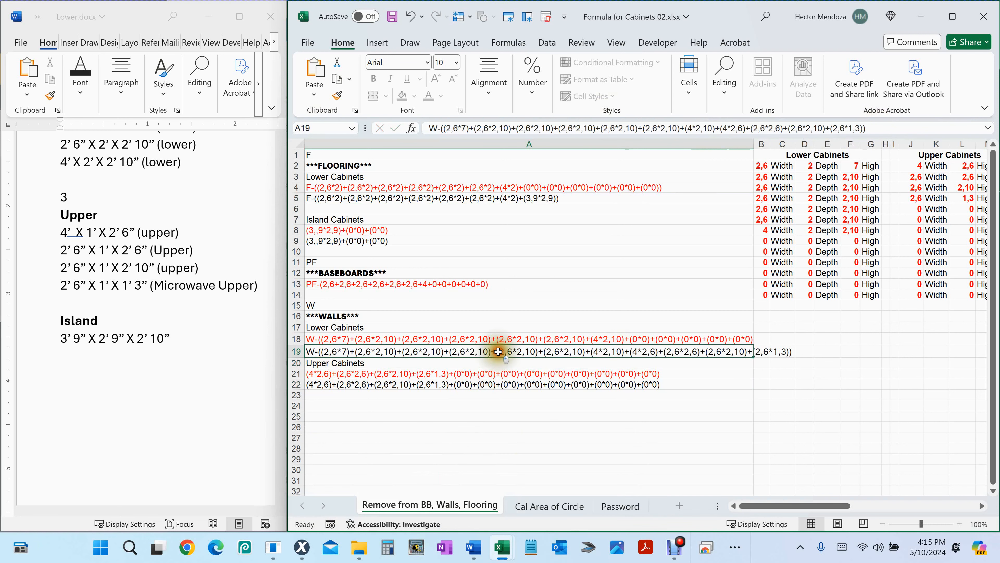
pyautogui.hotkey('ctrl', 'c')
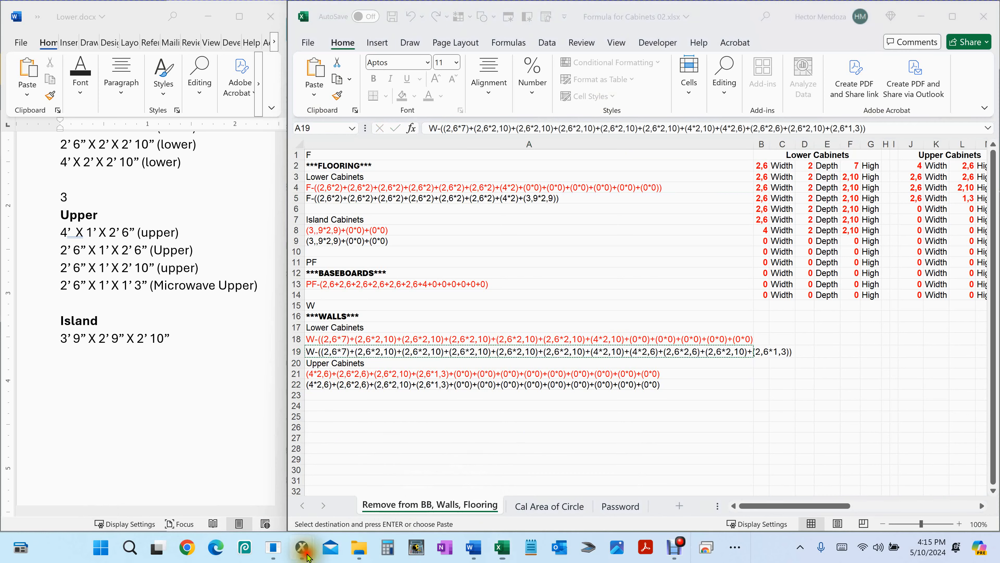
# Switch to the Xactimate estimate and replace the DRY 1/2- drywall item's calculation with the copied combined wall formula.
pyautogui.moveTo(302, 549)
pyautogui.click(427, 485)
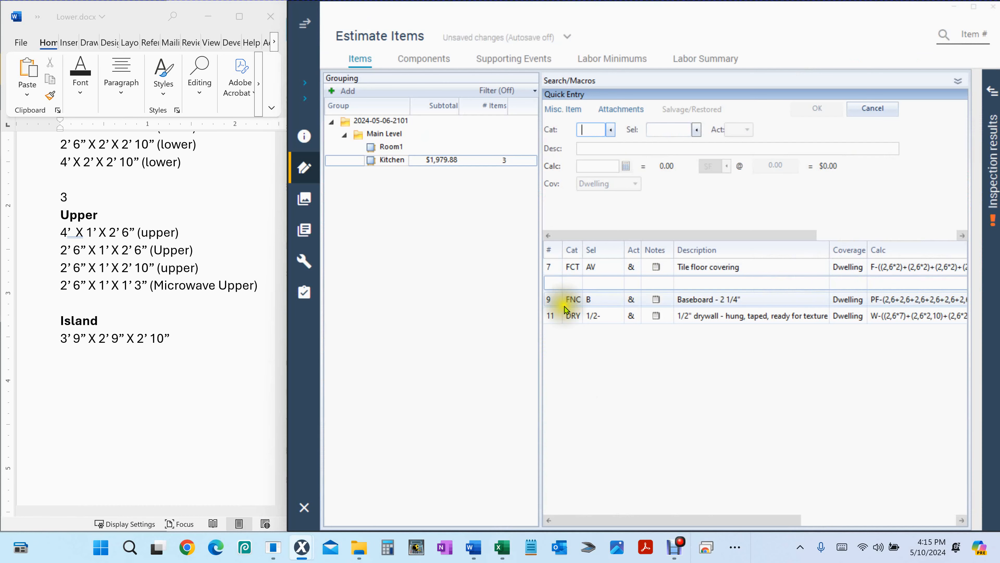
pyautogui.click(558, 316)
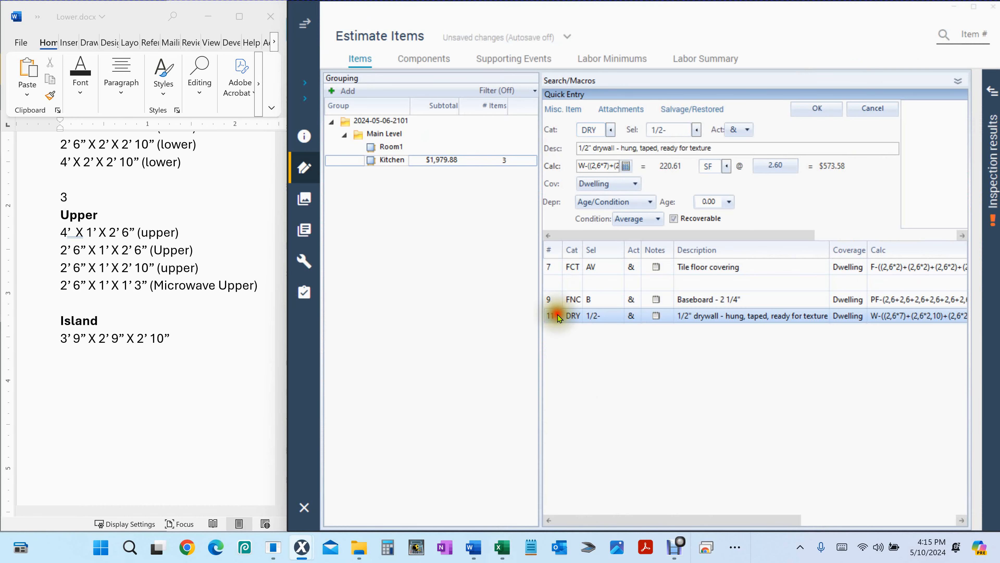
pyautogui.click(605, 169)
pyautogui.press('Delete')
pyautogui.hotkey('ctrl', 'v')
pyautogui.press('Return')
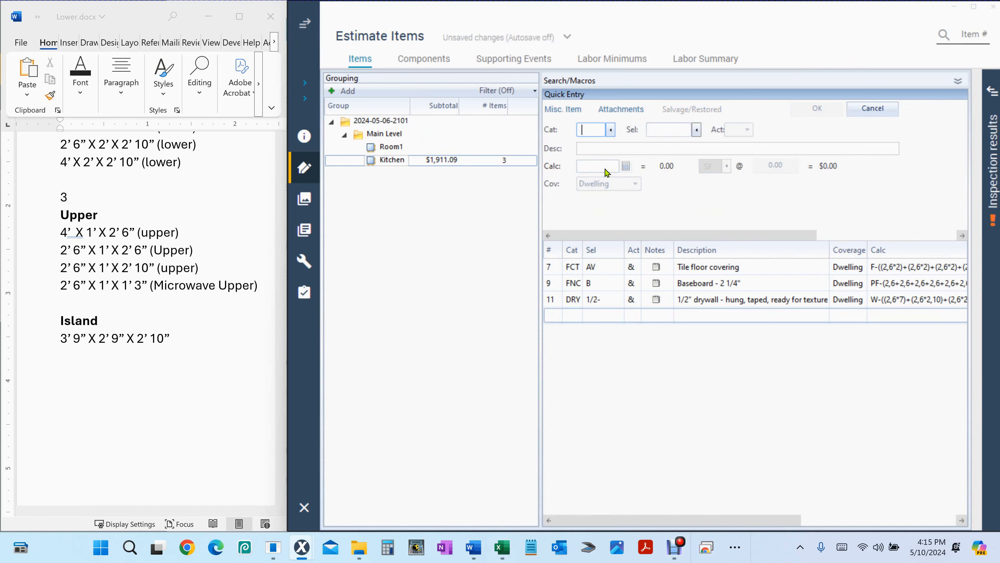